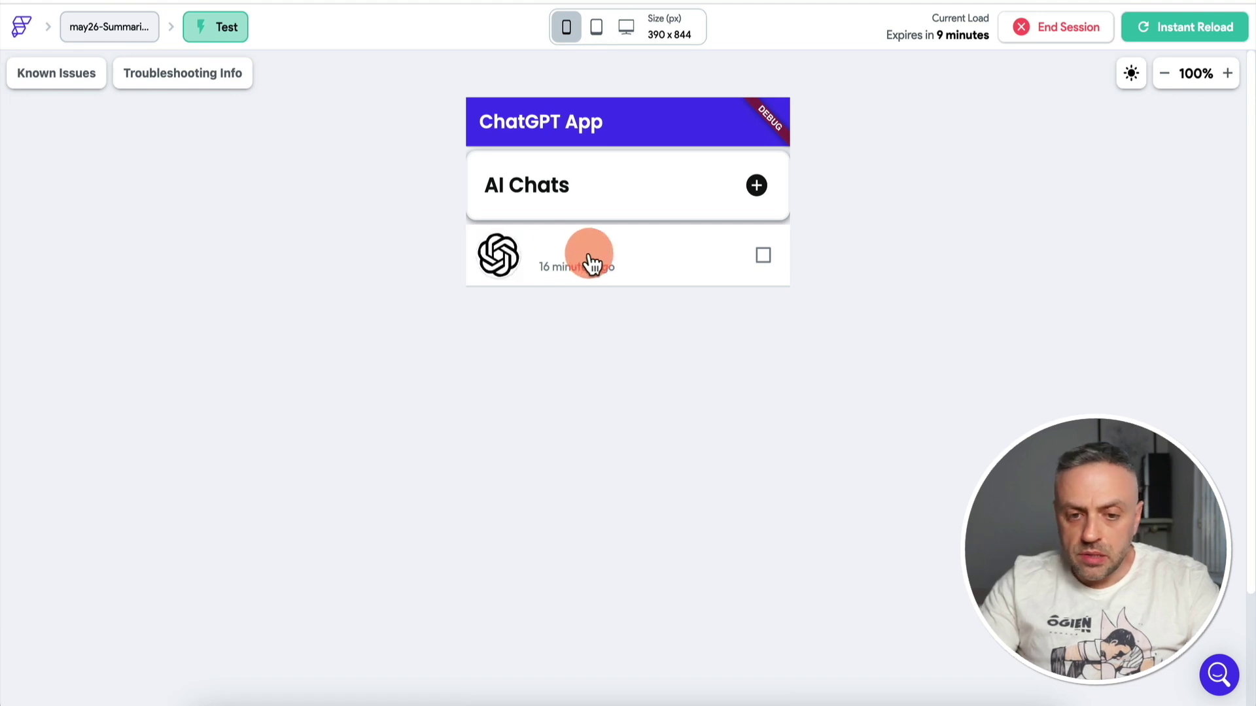
# Open the existing conversation from the AI Chats list and set the preview zoom to 80%.
pyautogui.click(499, 265)
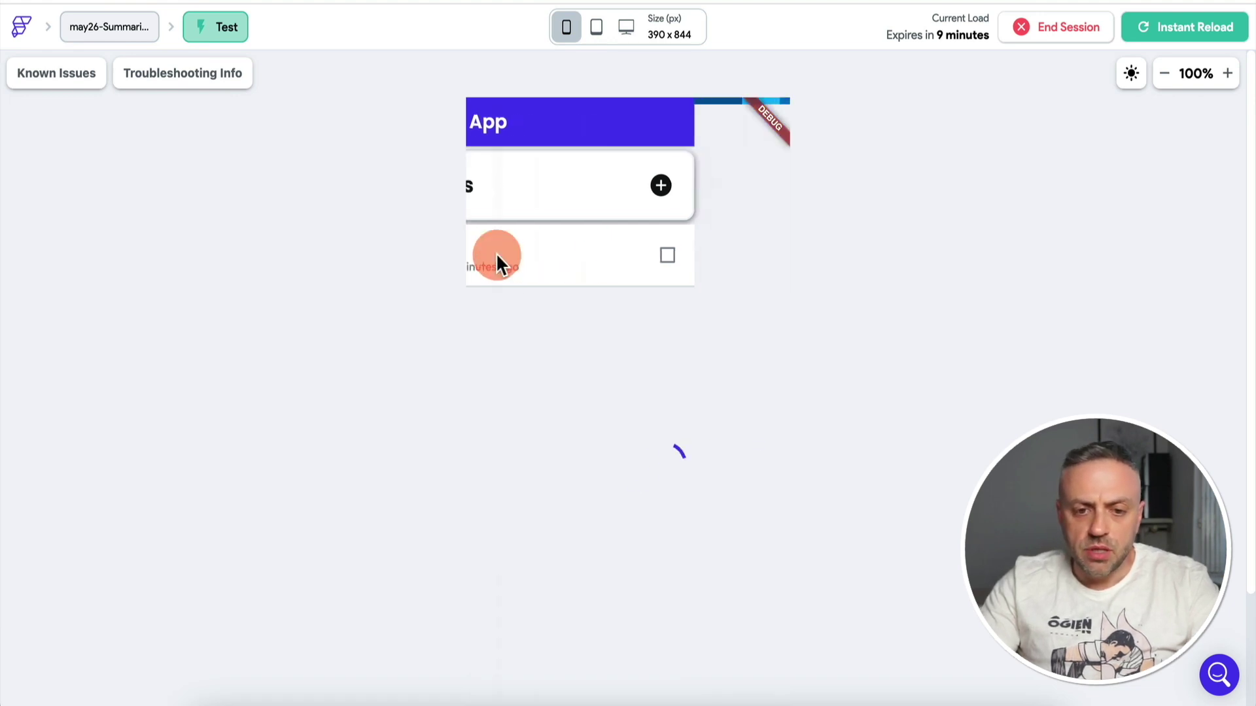
pyautogui.click(1167, 77)
pyautogui.click(1166, 74)
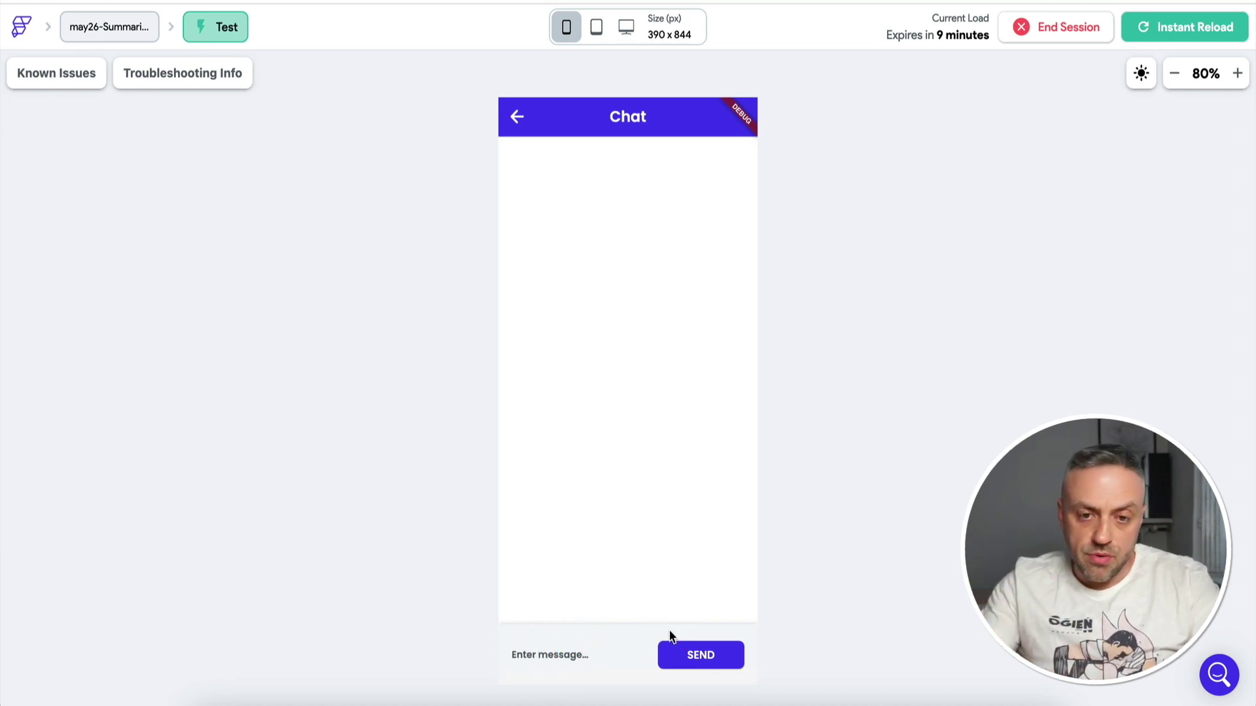
pyautogui.click(626, 593)
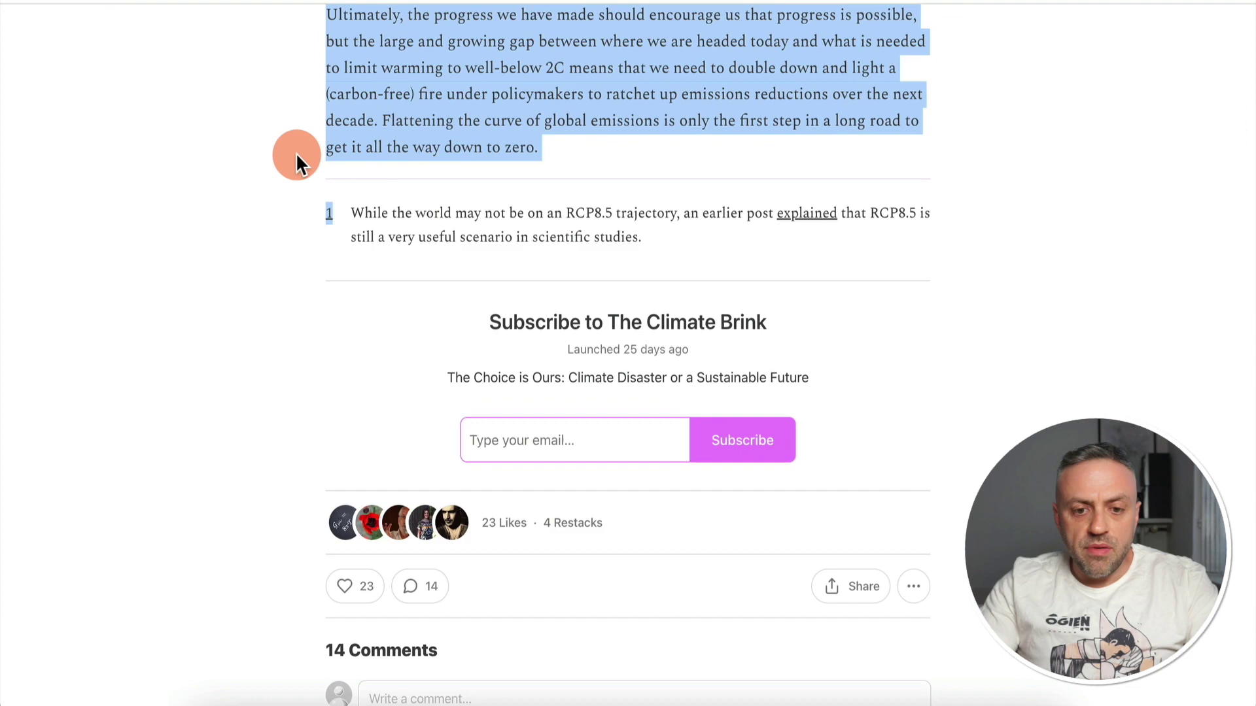
# Look through The Climate Brink article "Emissions are no longer following the worst case scenario", including its text and charts.
pyautogui.scroll(10, 296, 152)
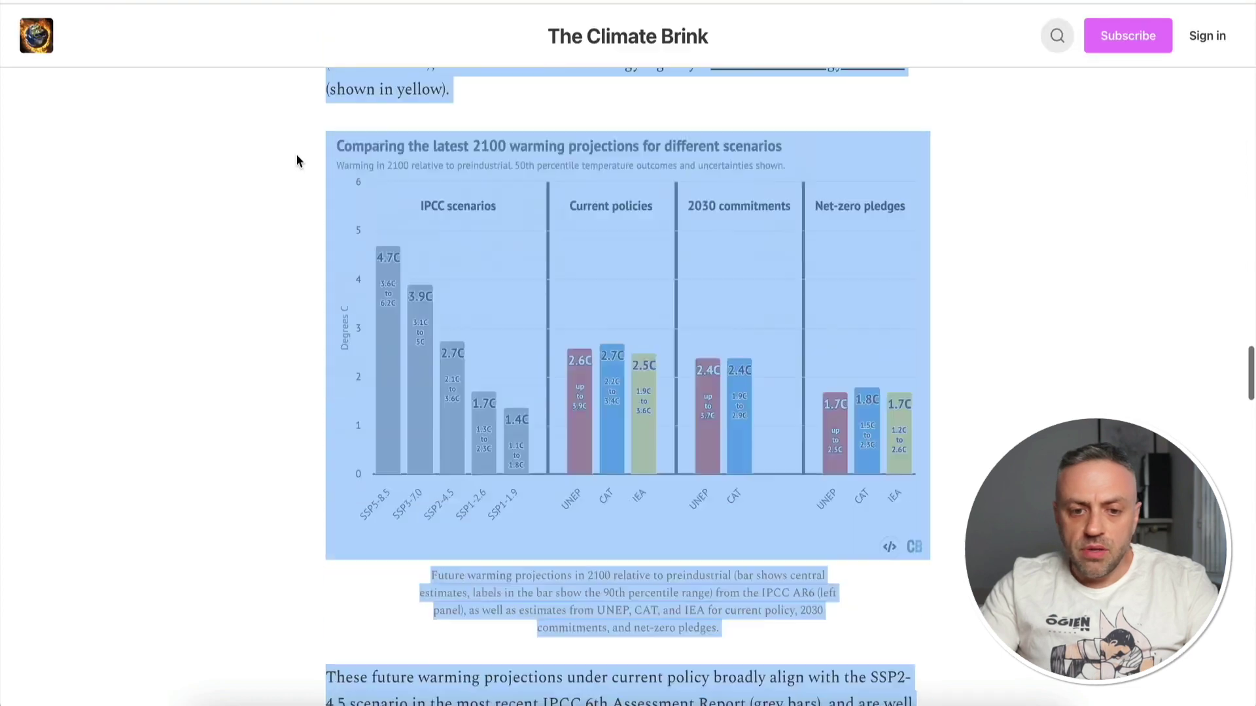
pyautogui.click(238, 279)
pyautogui.scroll(2, 238, 279)
pyautogui.scroll(10, 239, 280)
pyautogui.click(359, 105)
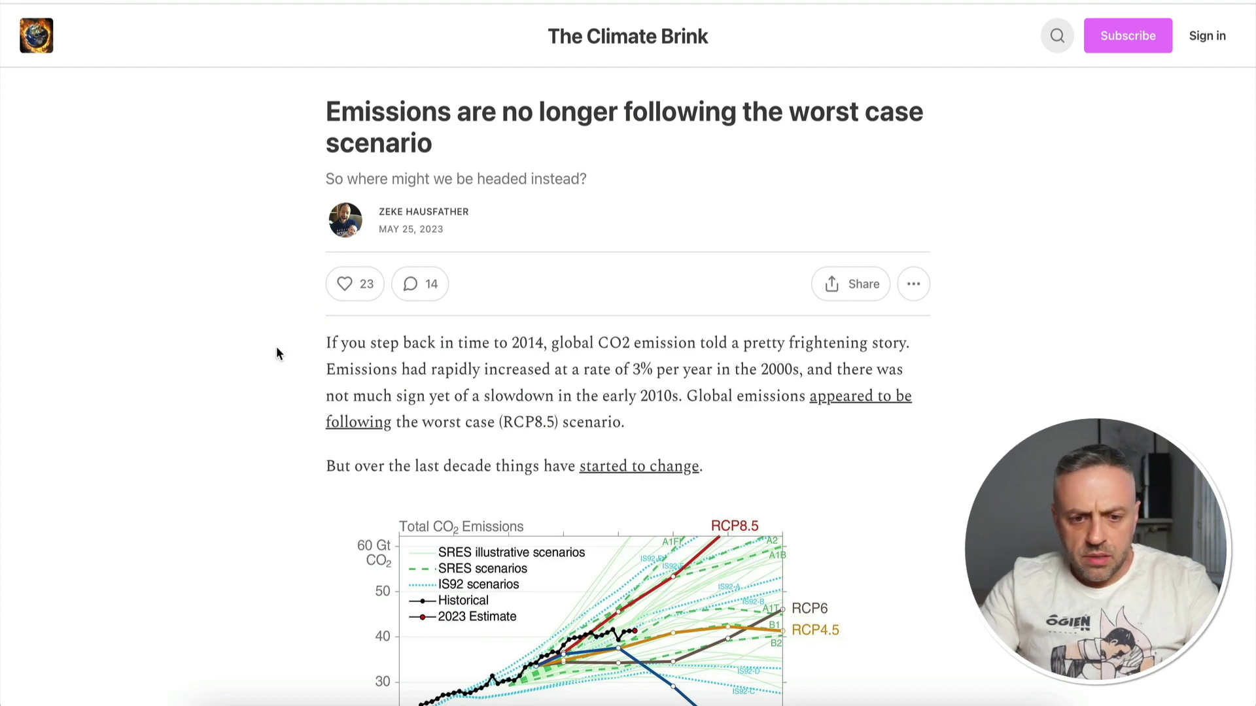
pyautogui.scroll(-4, 276, 353)
pyautogui.scroll(2, 276, 353)
pyautogui.scroll(2, 276, 353)
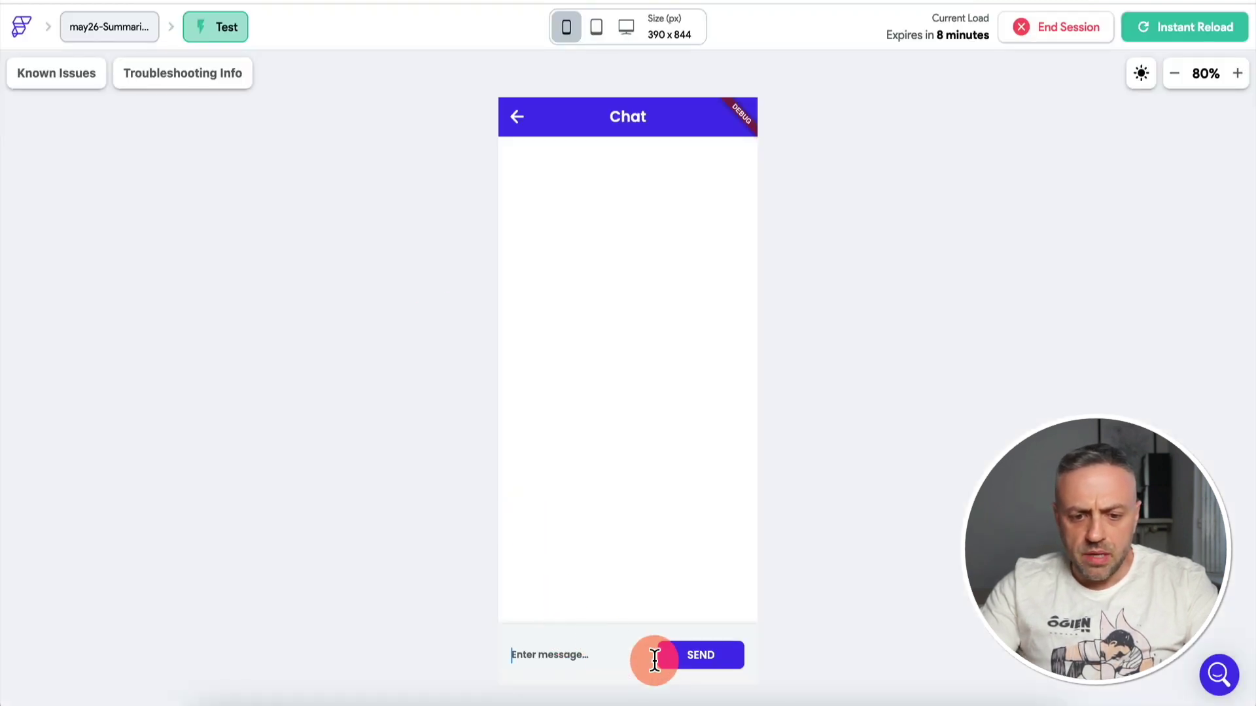
pyautogui.click(592, 656)
pyautogui.hotkey('ctrl', 'v')
pyautogui.click(709, 659)
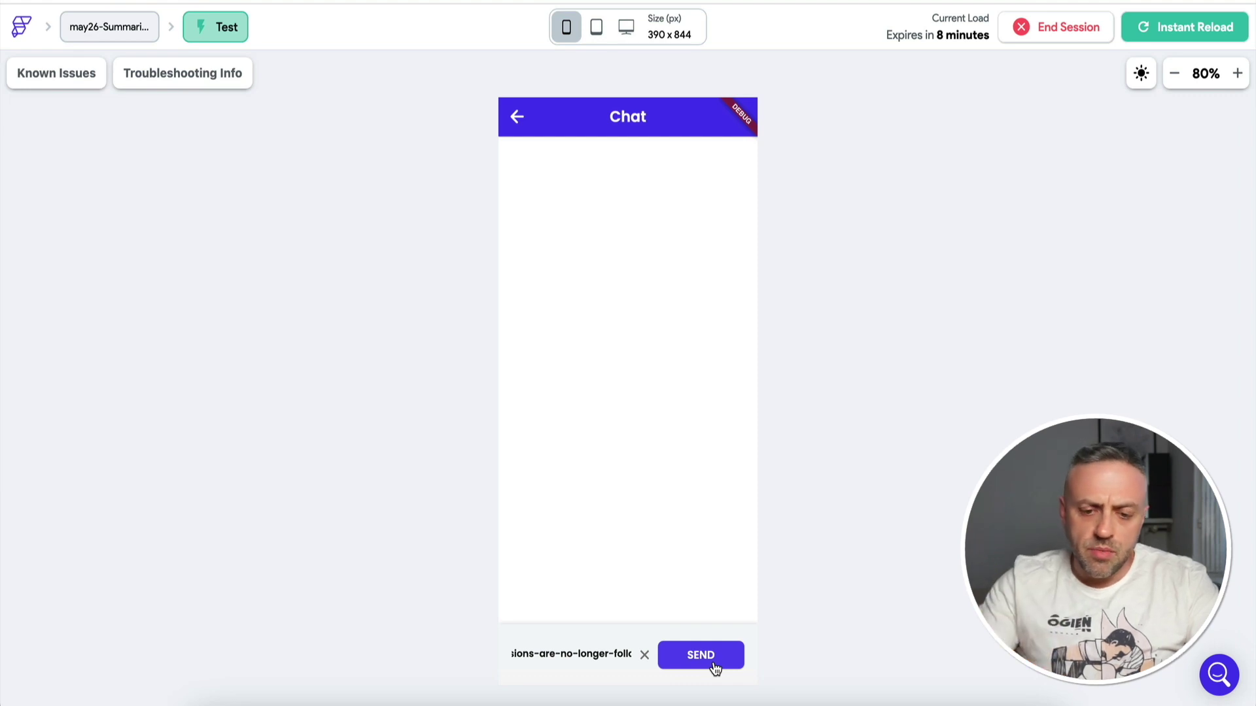
pyautogui.click(683, 662)
pyautogui.click(701, 661)
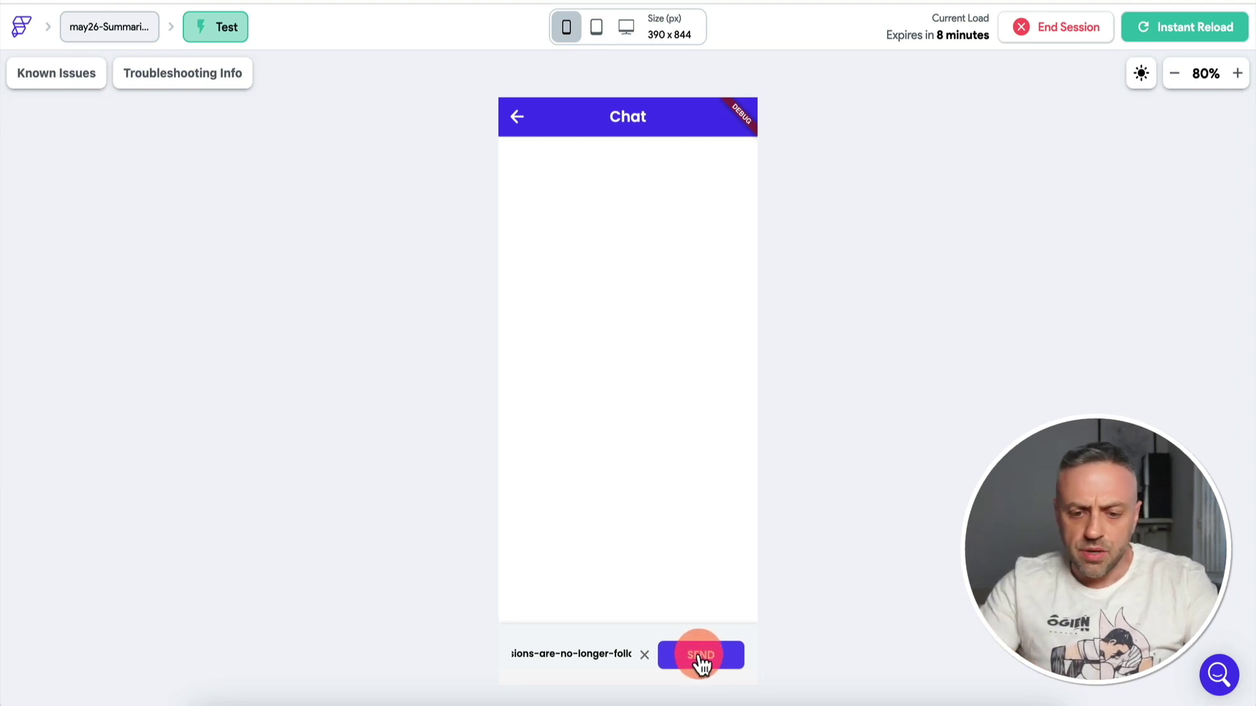
pyautogui.click(709, 416)
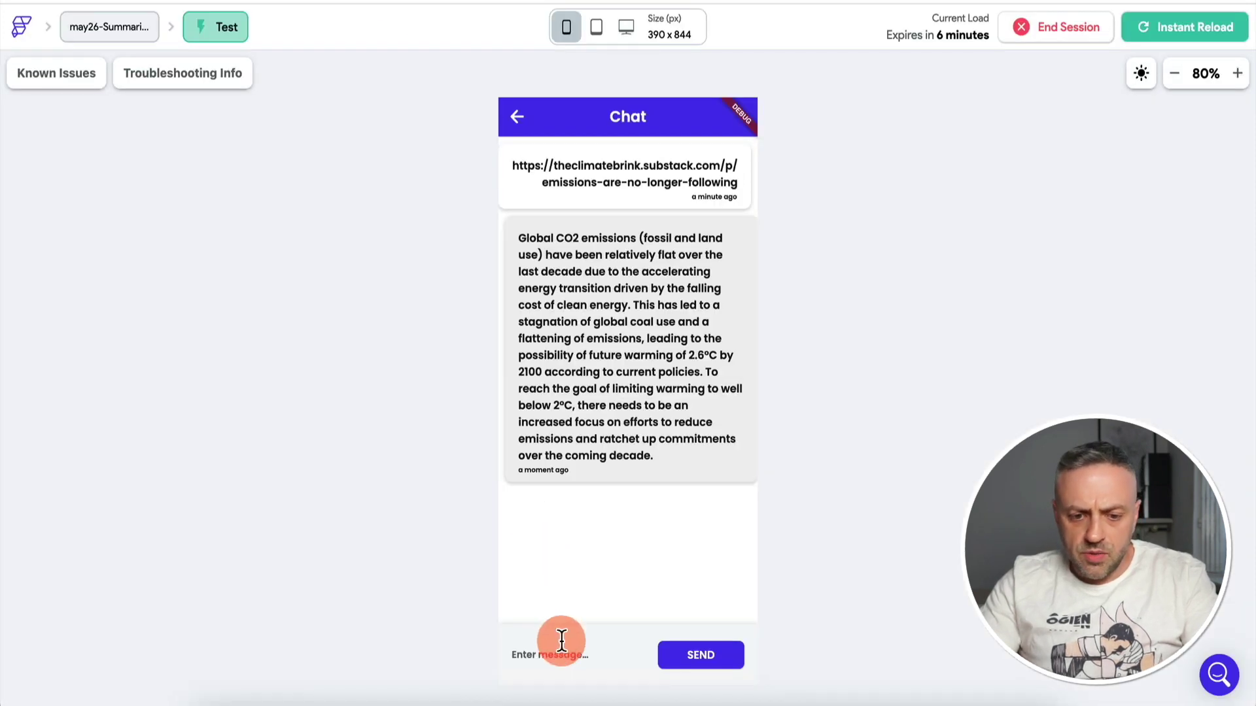
pyautogui.click(569, 653)
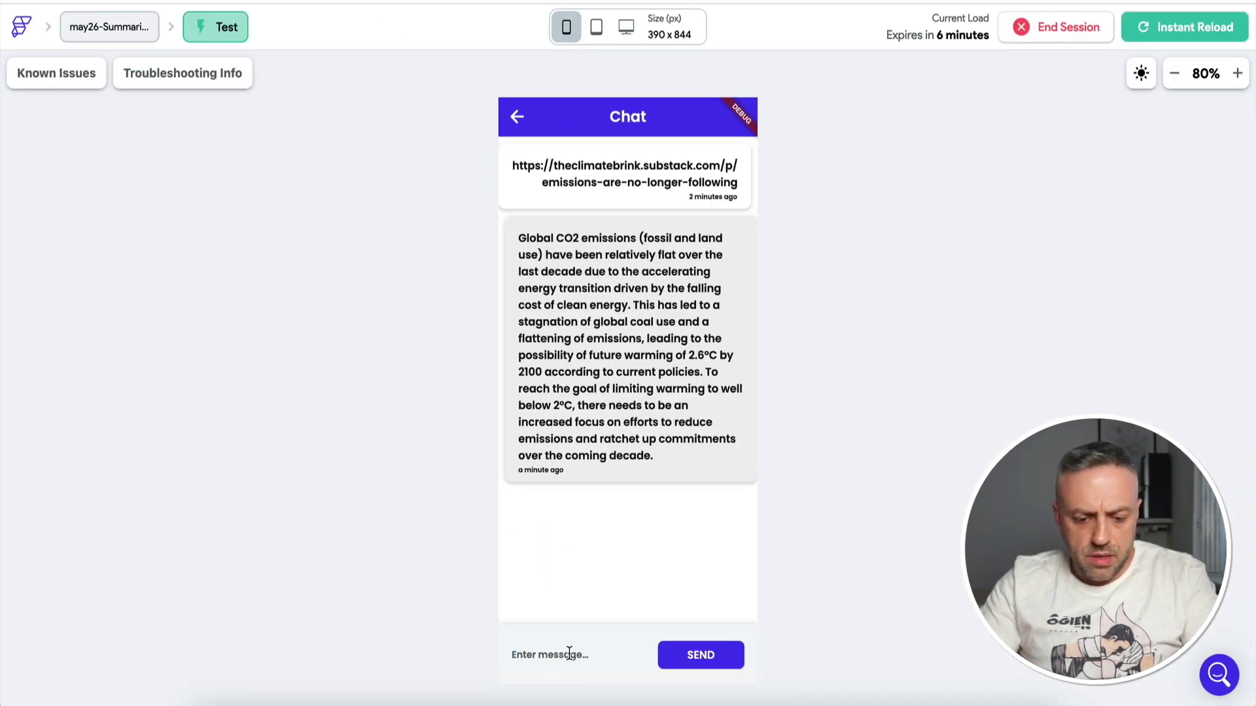
pyautogui.hotkey('ctrl', 'v')
pyautogui.click(701, 654)
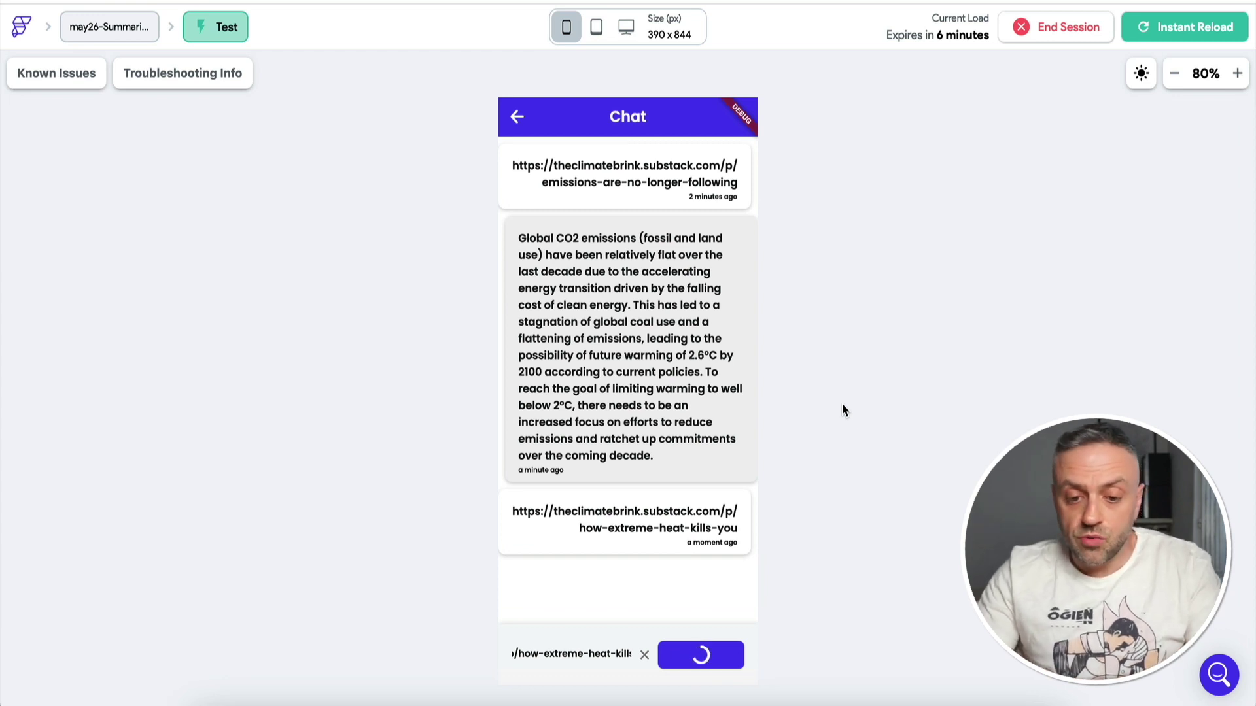
pyautogui.click(574, 362)
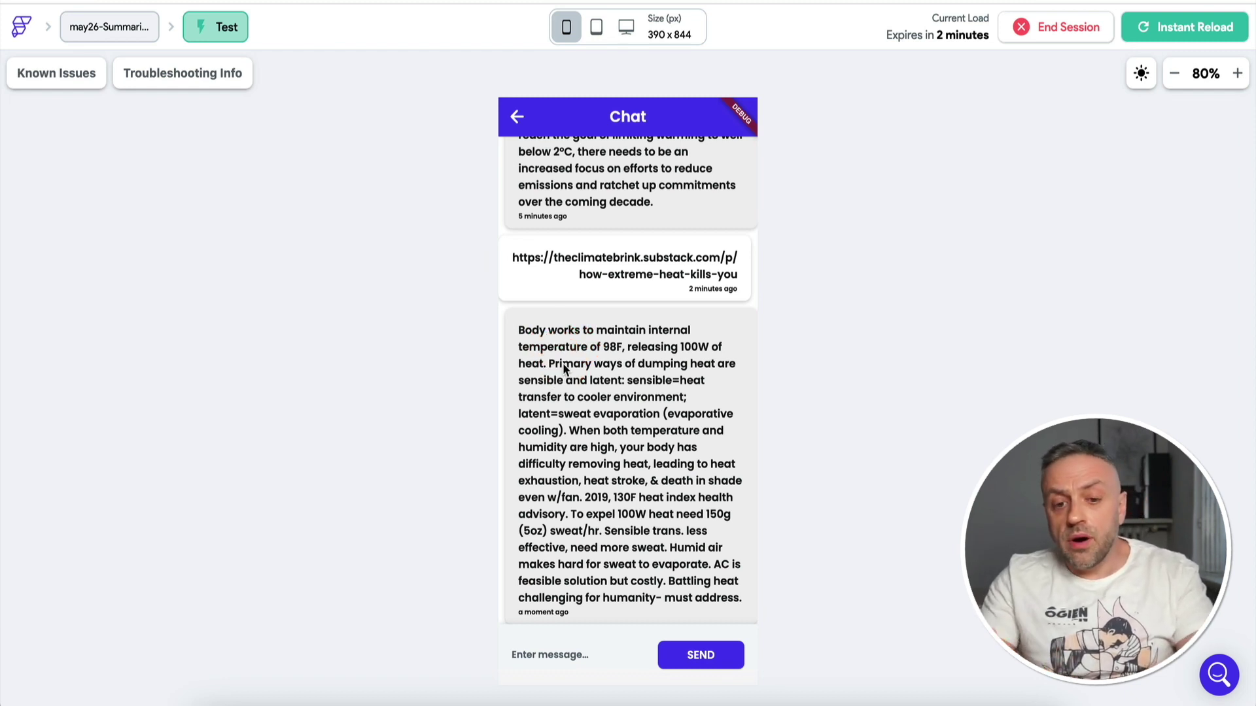
pyautogui.hotkey('ctrl', 'Tab')
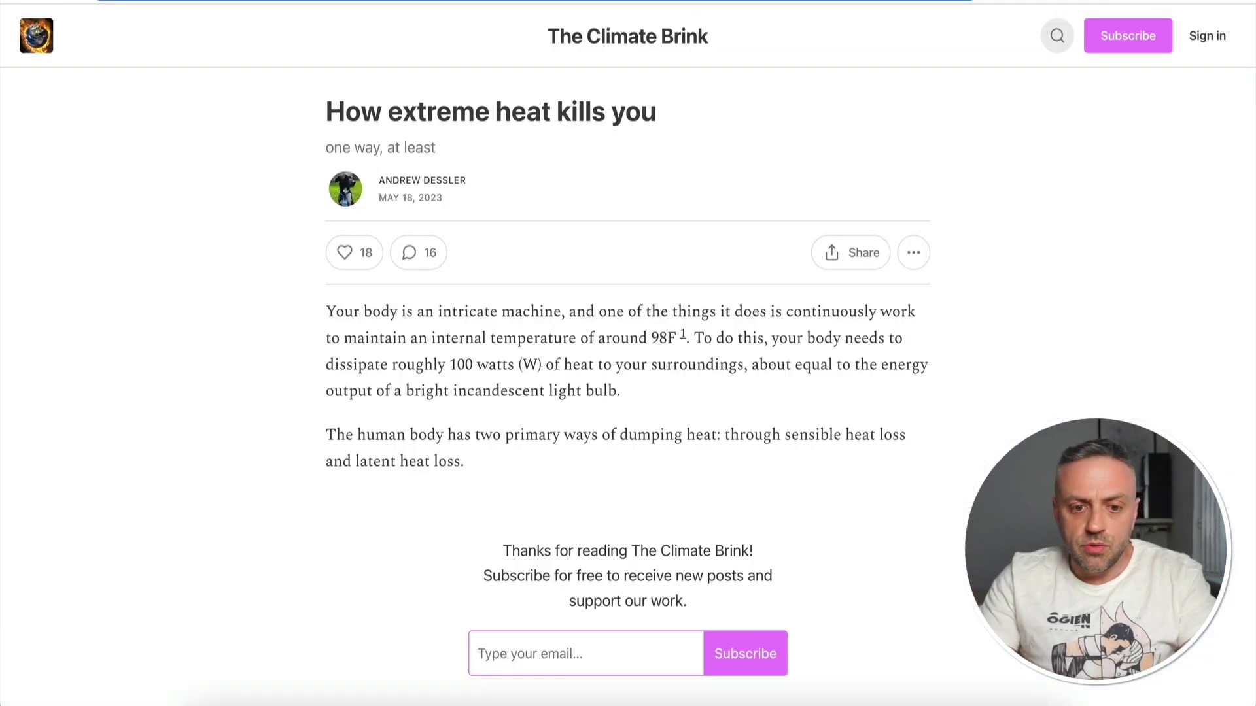
# Switch to the Whimsical board and examine the summarization flowchart, focusing on the chunk splitting, chunk summarizing and repeat stages.
pyautogui.hotkey('ctrl', 'Tab')
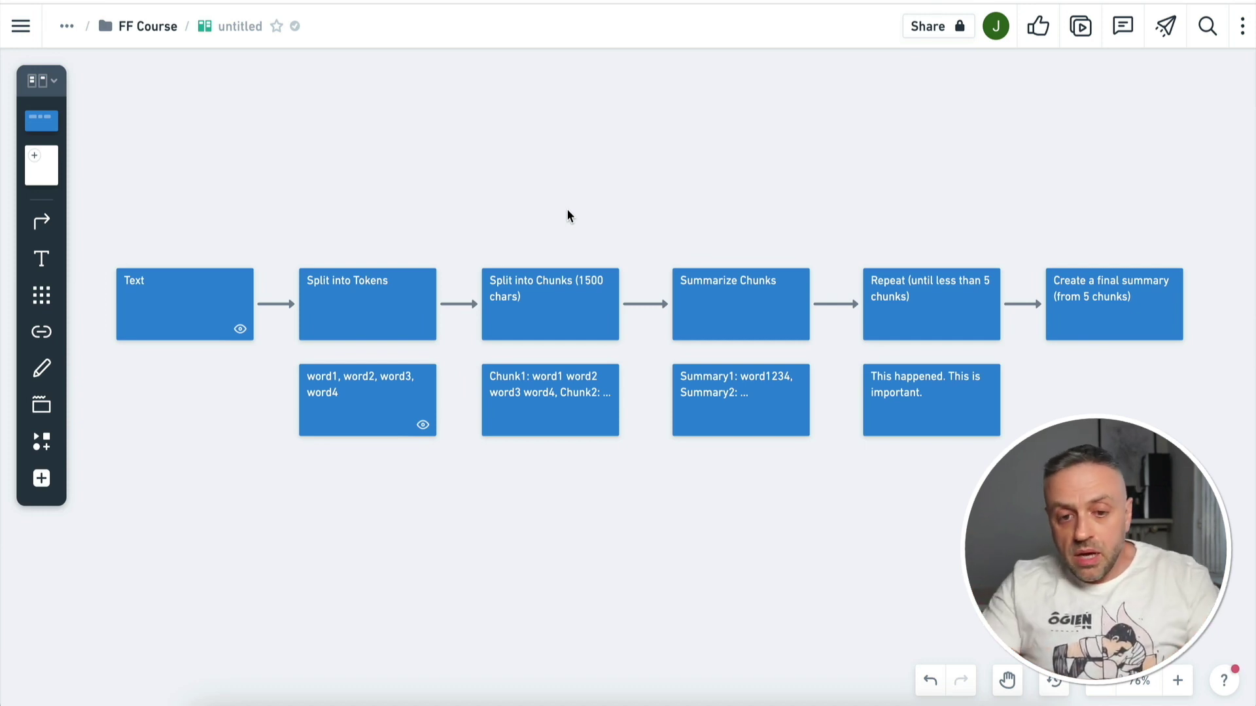
pyautogui.click(589, 292)
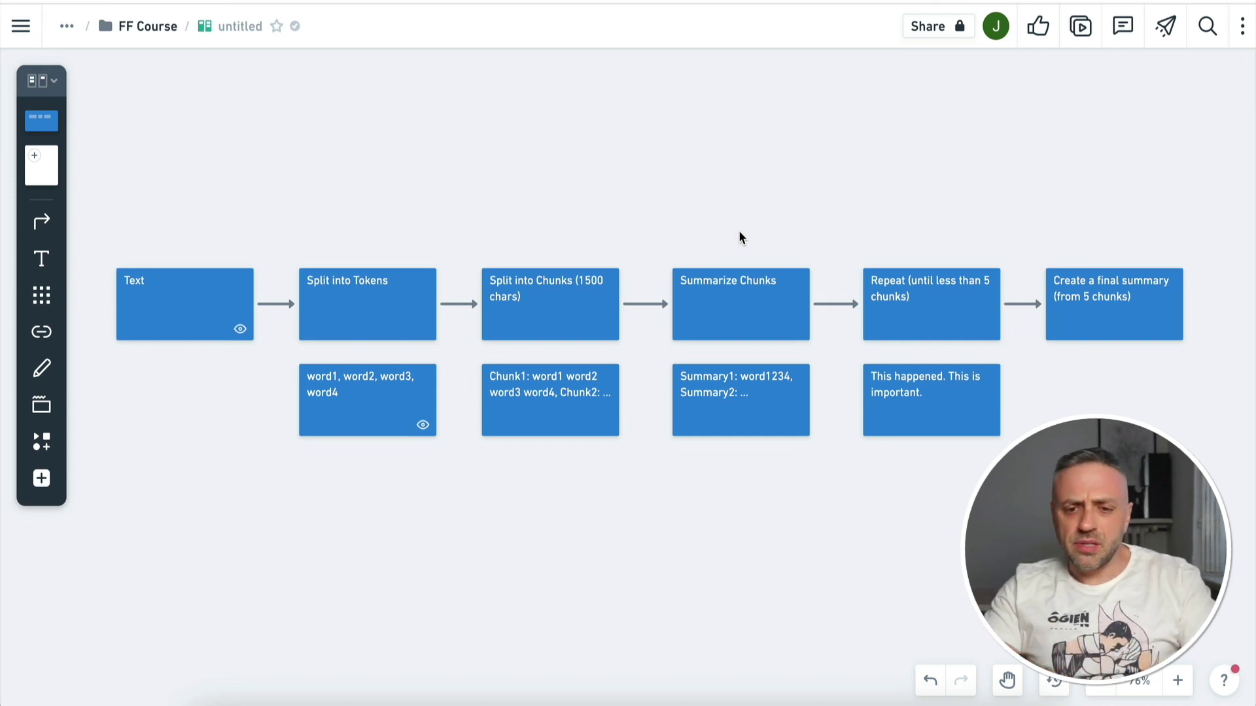
pyautogui.click(711, 292)
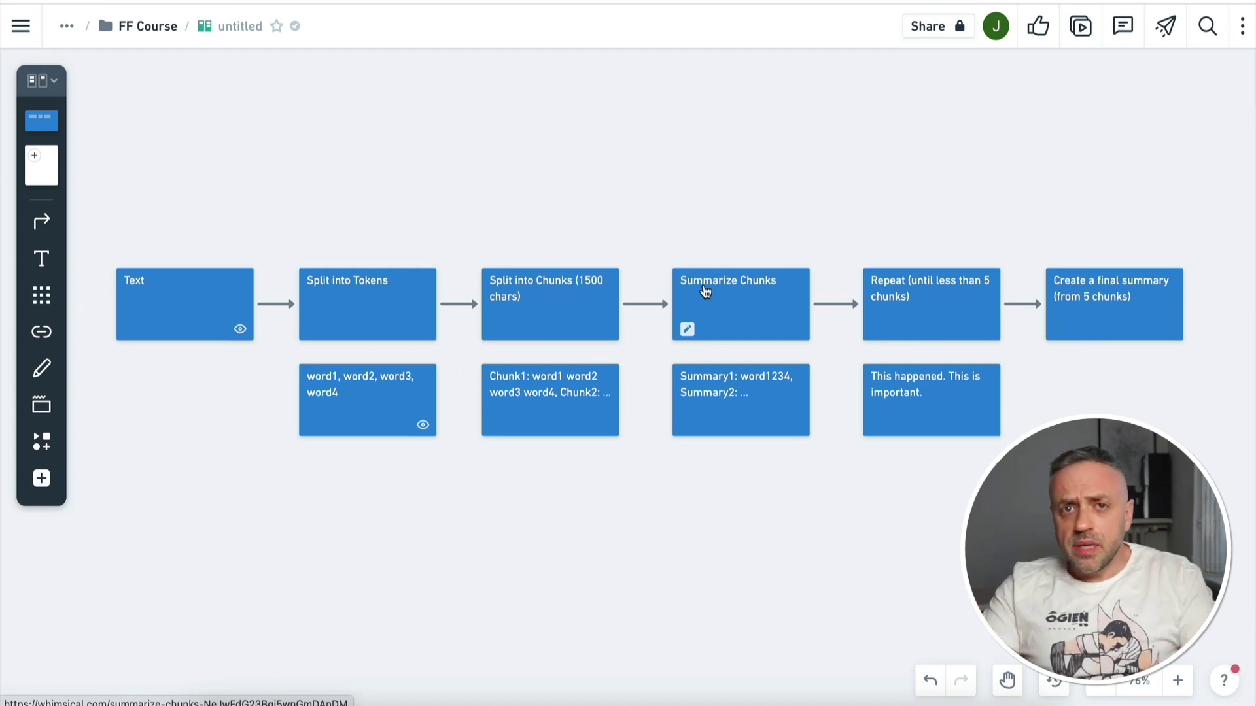
pyautogui.click(683, 287)
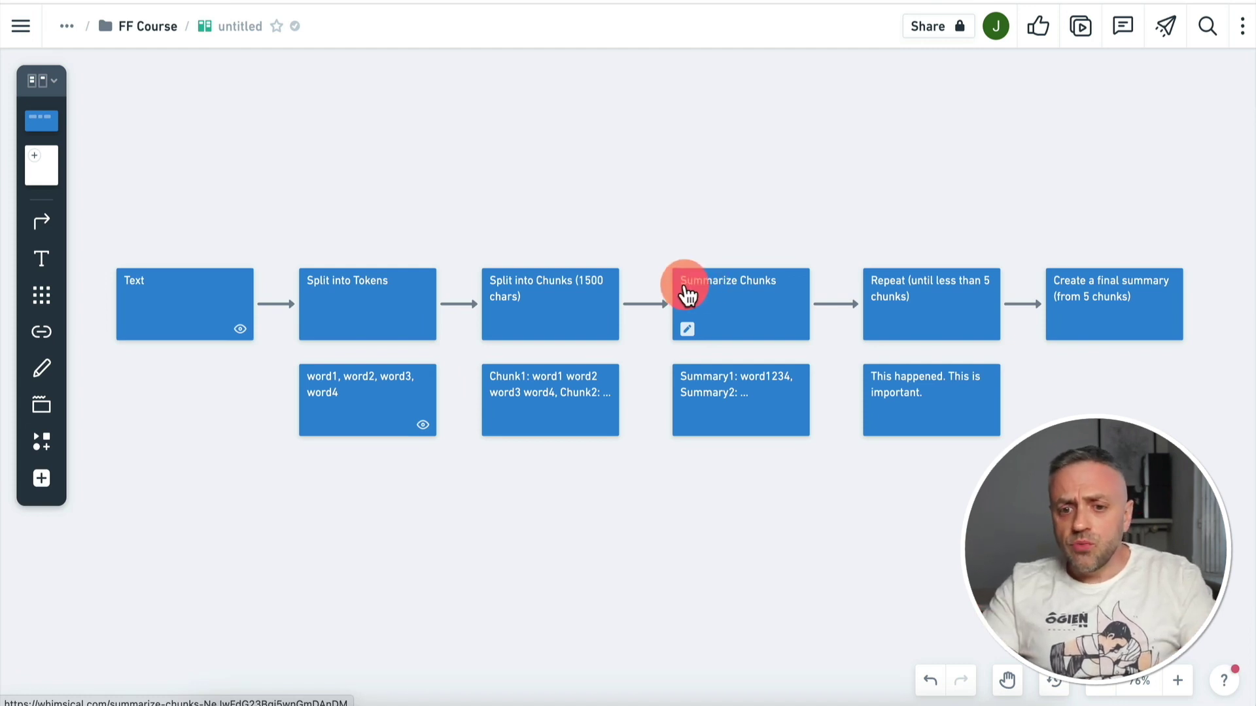
pyautogui.click(763, 283)
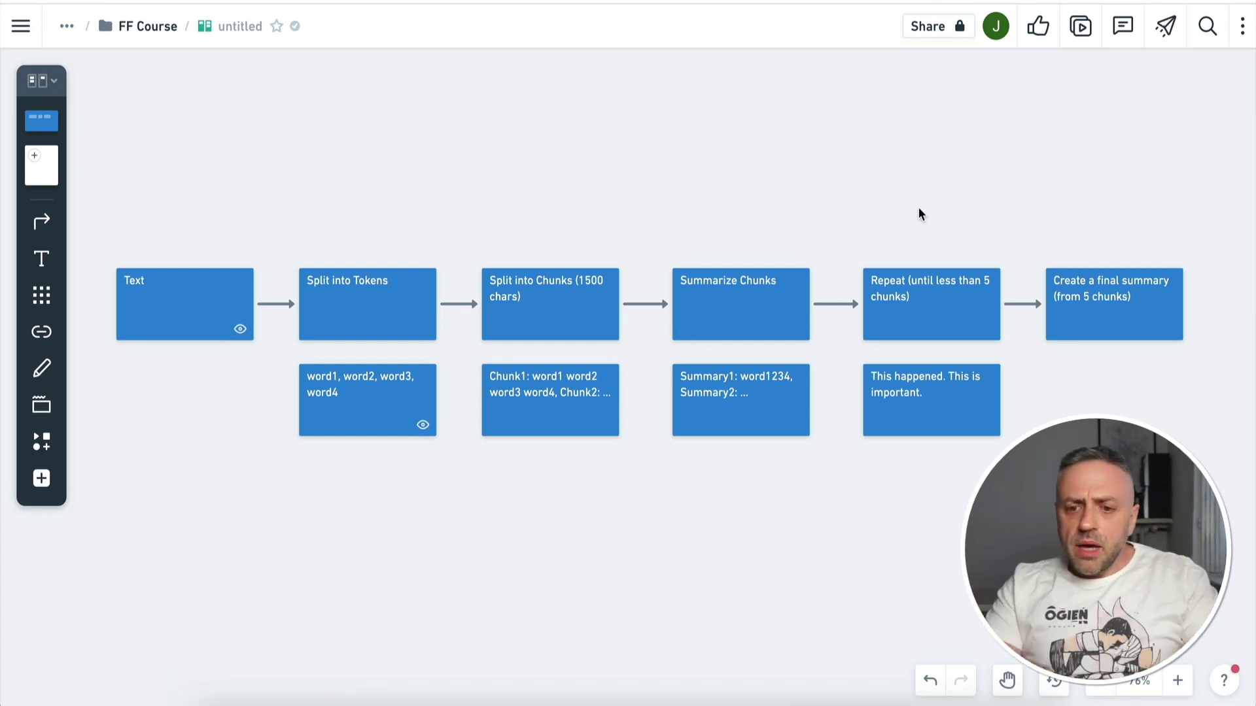
pyautogui.click(902, 295)
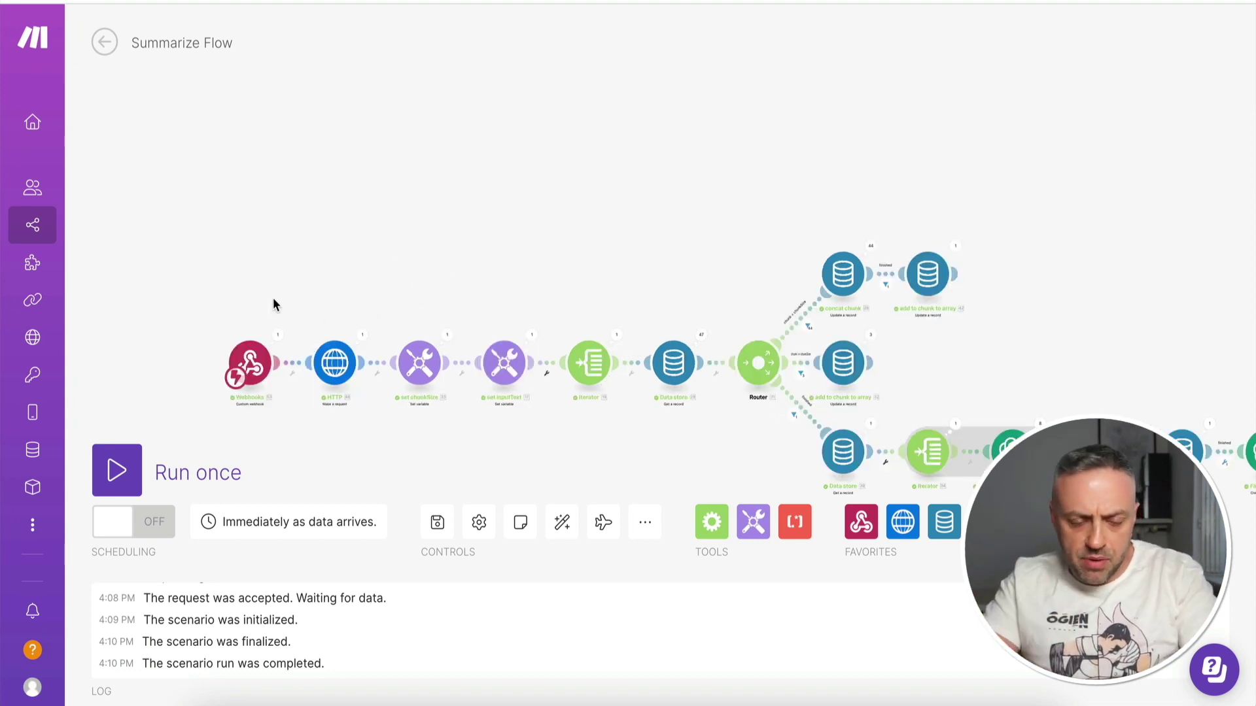
# Inspect the settings of the Webhooks module that starts the Summarize Flow scenario in Make.
pyautogui.click(249, 360)
pyautogui.click(319, 272)
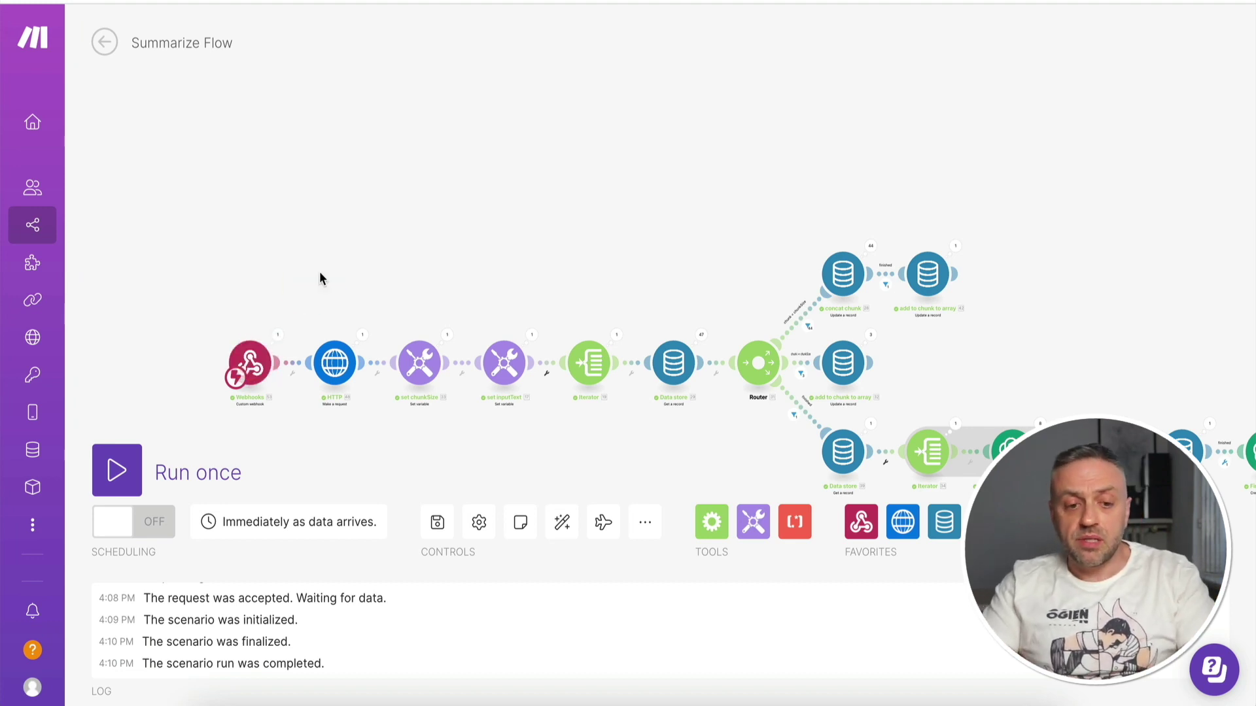
pyautogui.click(351, 264)
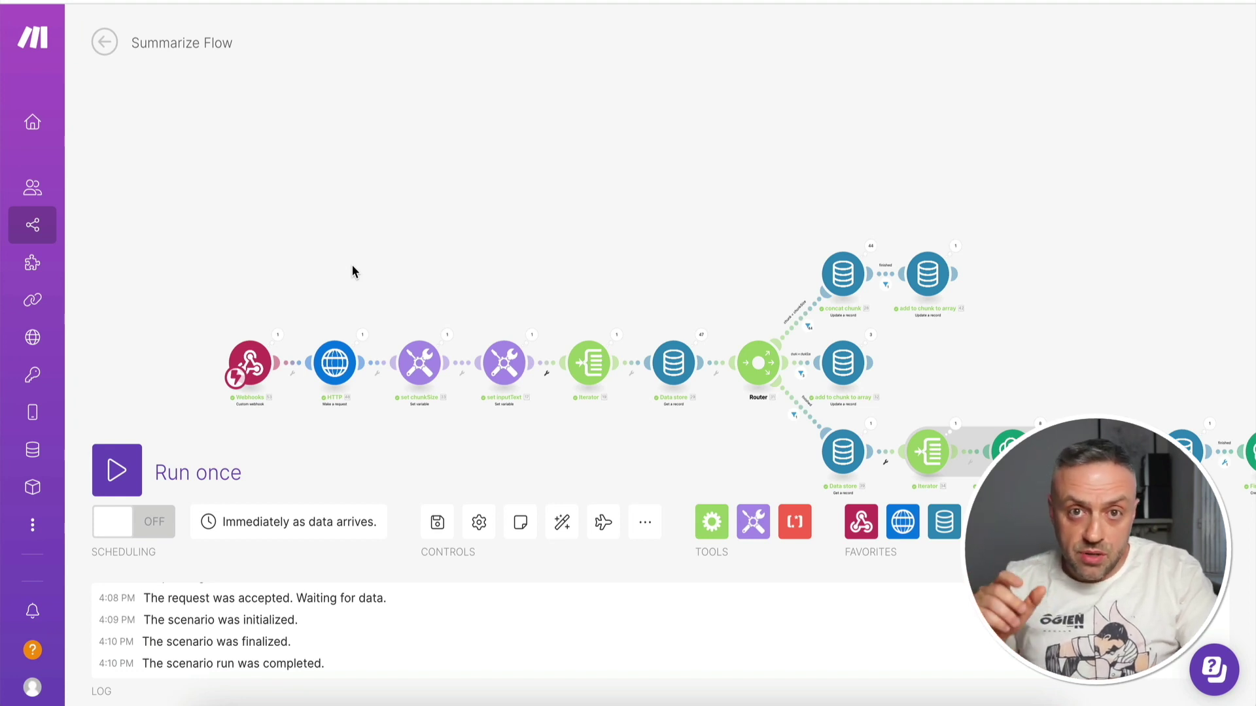
pyautogui.click(255, 364)
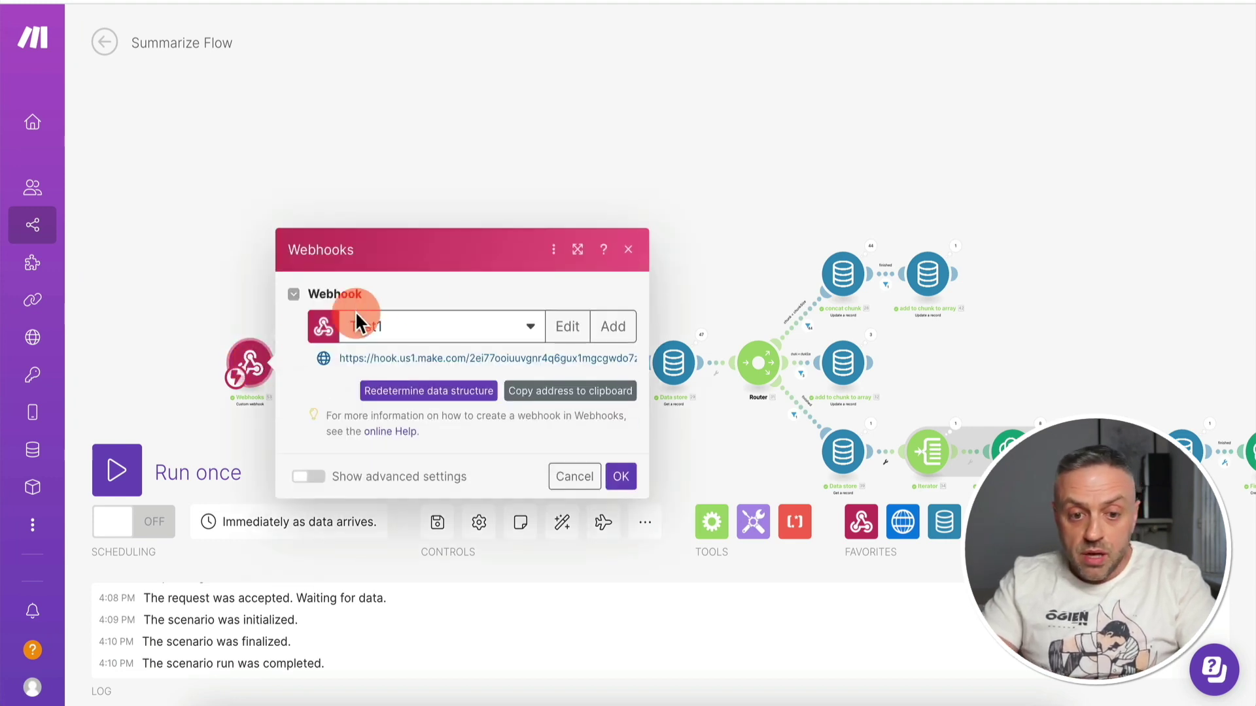
pyautogui.click(412, 191)
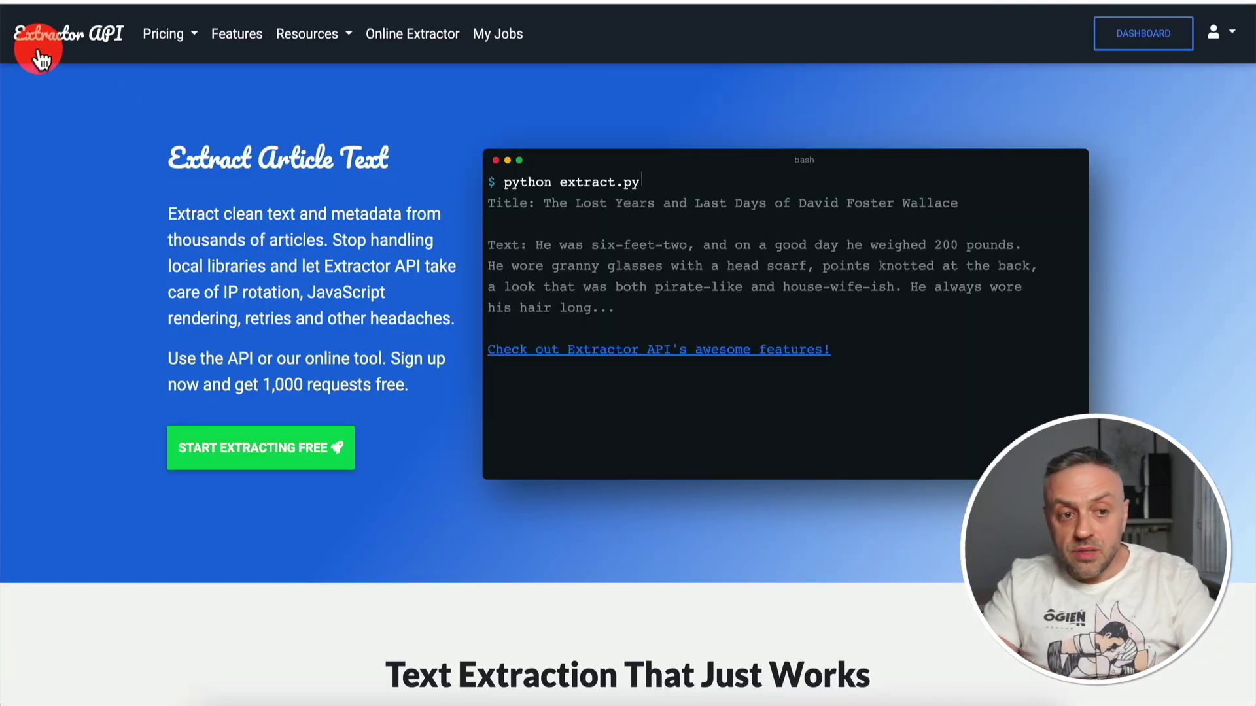
# Look over the Extractor API home page and inspect the request URL and method of the scenario's HTTP module in Make.
pyautogui.click(117, 56)
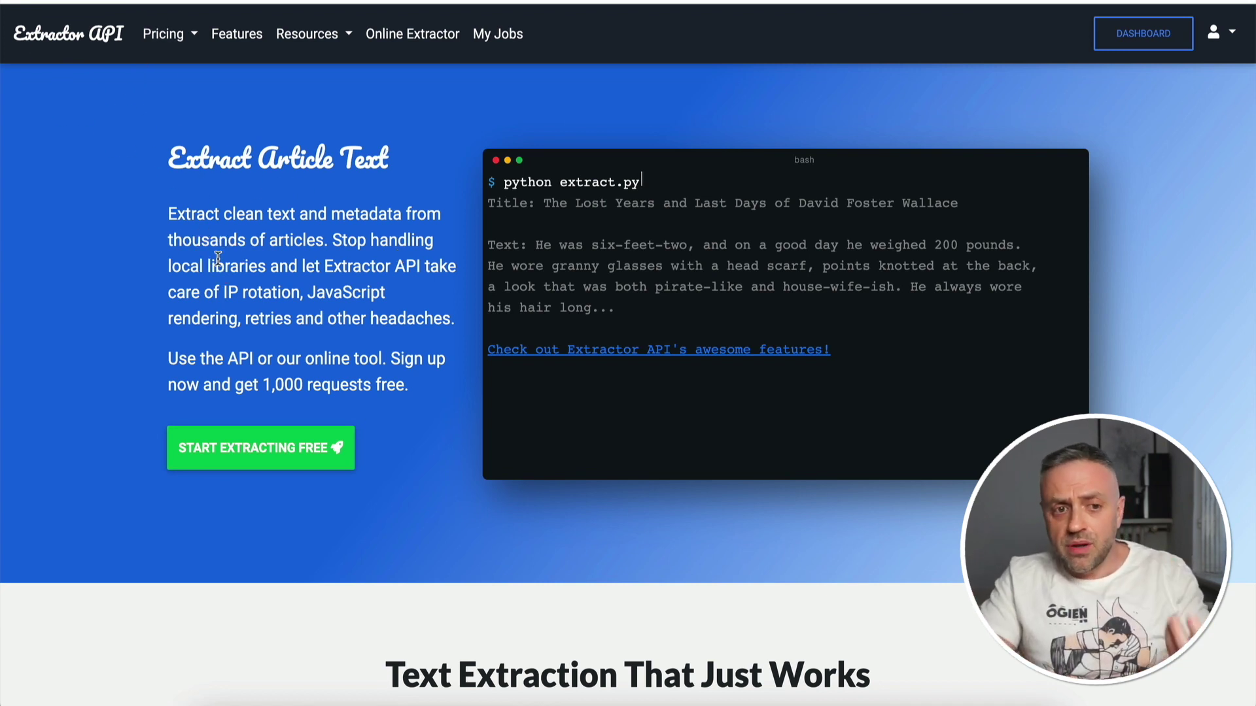
pyautogui.click(244, 221)
pyautogui.click(314, 128)
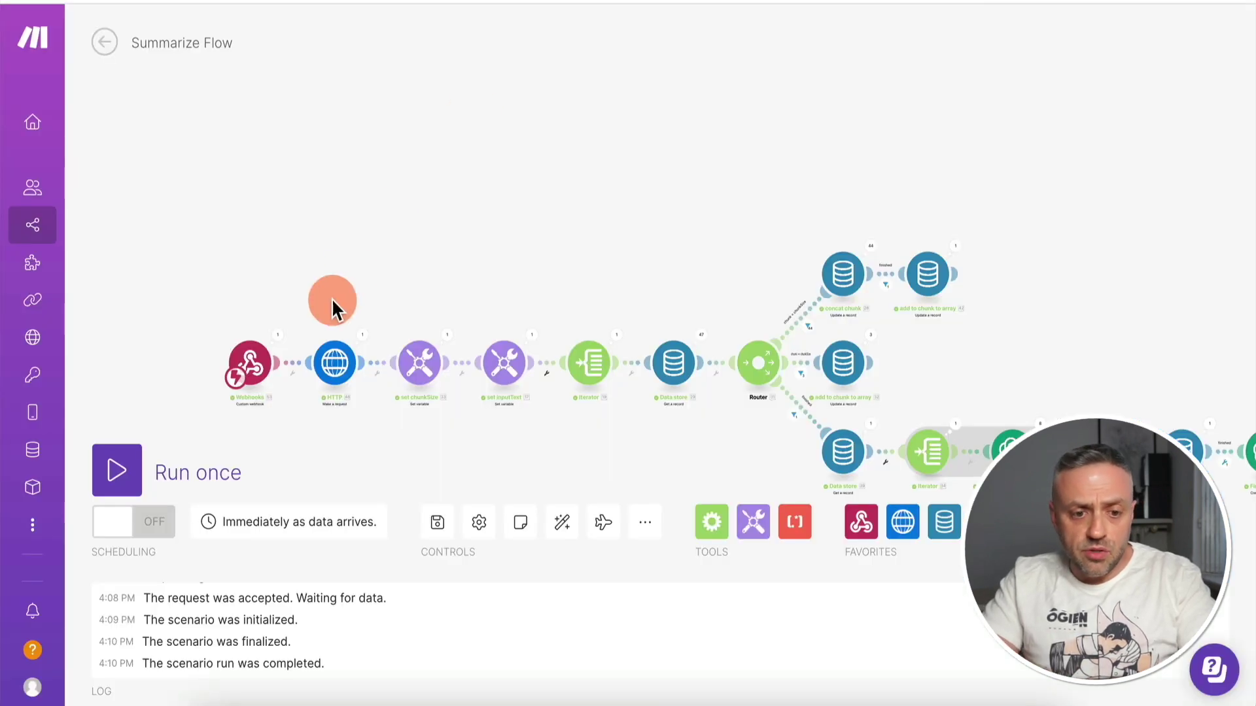
pyautogui.click(333, 363)
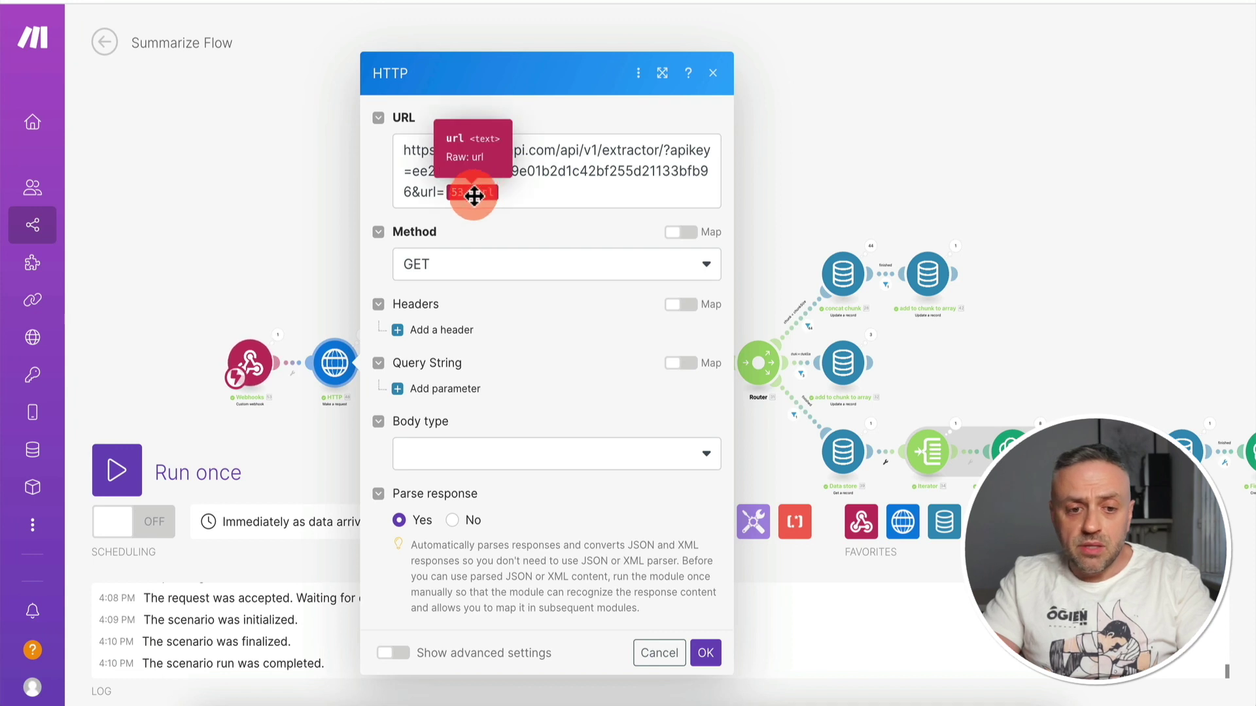
pyautogui.click(289, 253)
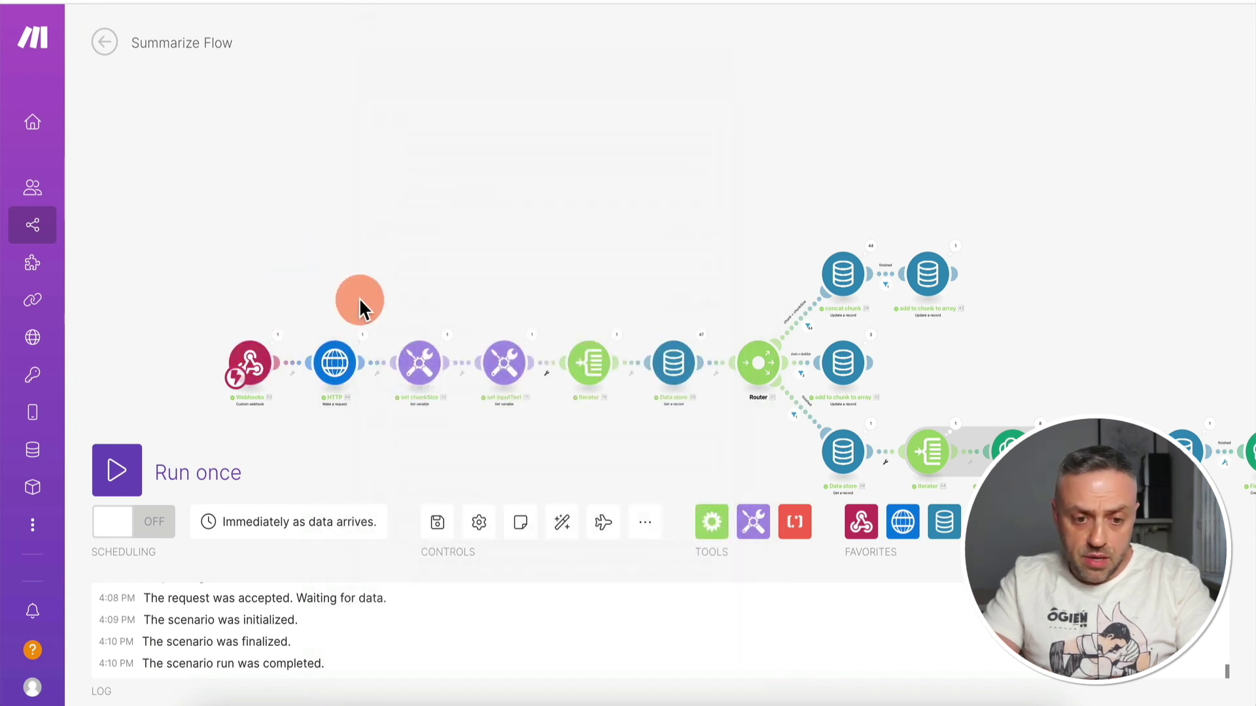
# Inspect the name, lifetime and value of the variable in the set chunkSize module without changing it.
pyautogui.moveTo(453, 292); pyautogui.dragTo(449, 265)
pyautogui.click(417, 357)
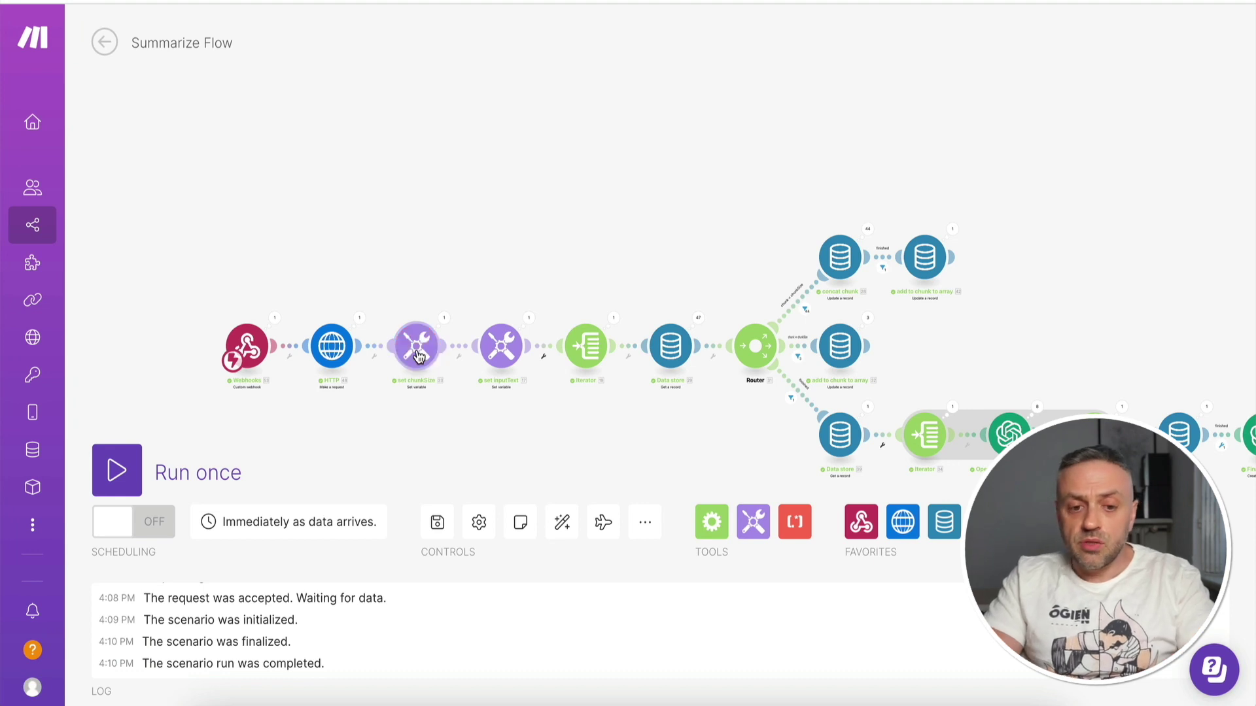
pyautogui.click(467, 233)
pyautogui.click(533, 81)
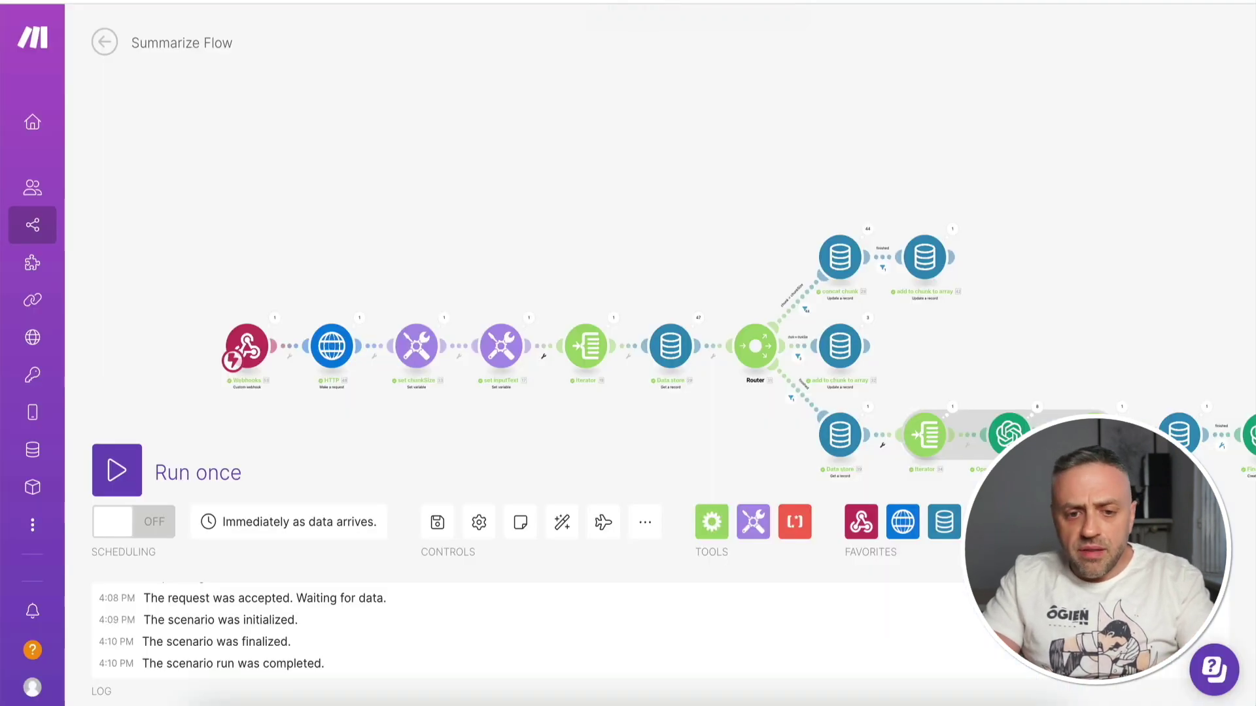
pyautogui.click(492, 165)
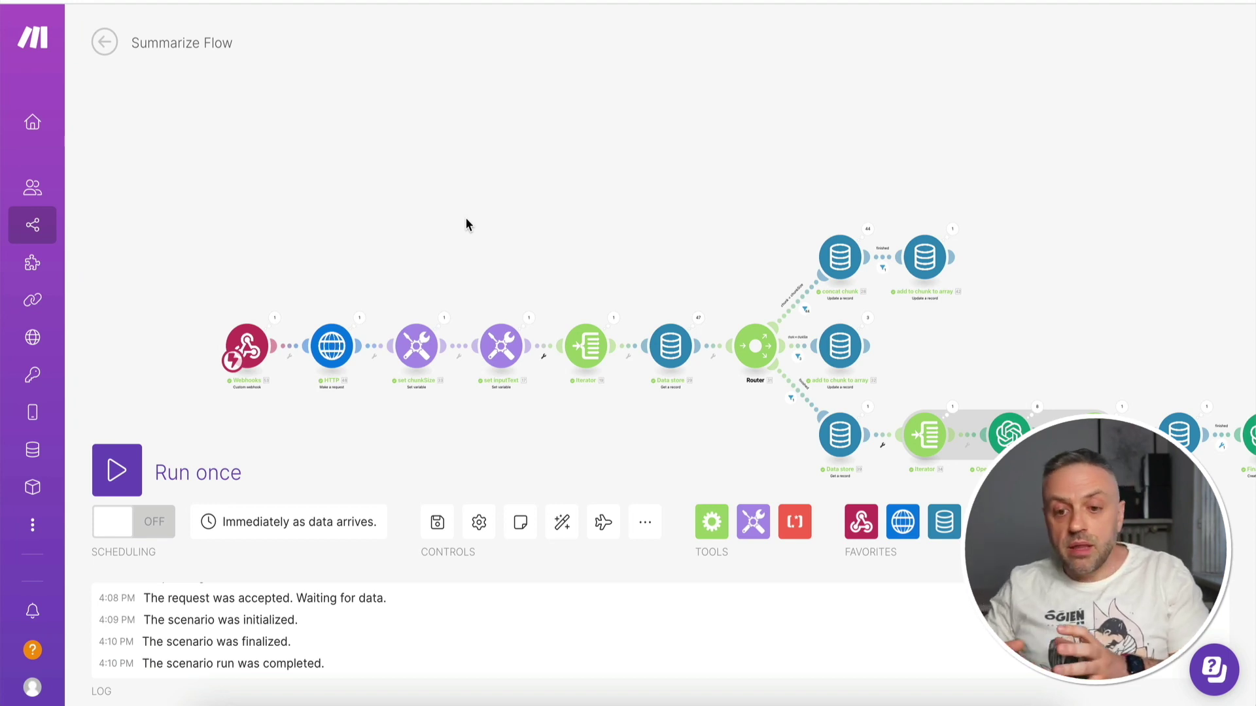
pyautogui.click(433, 356)
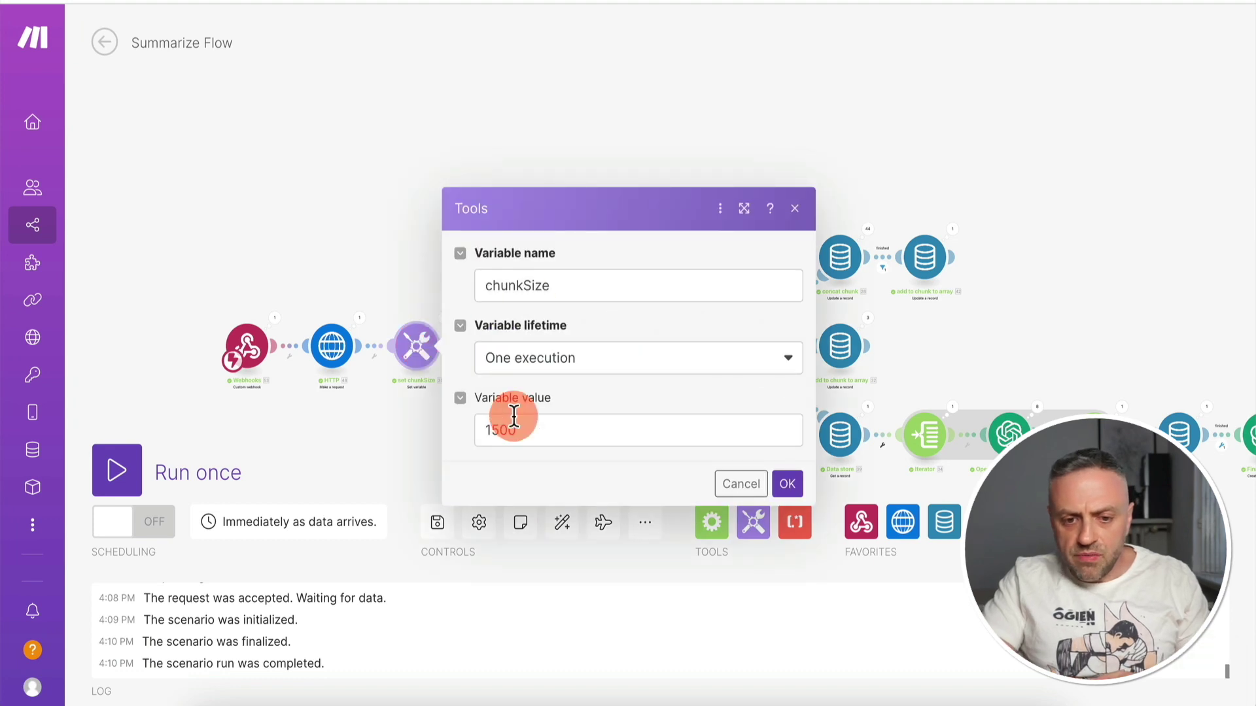
pyautogui.click(743, 487)
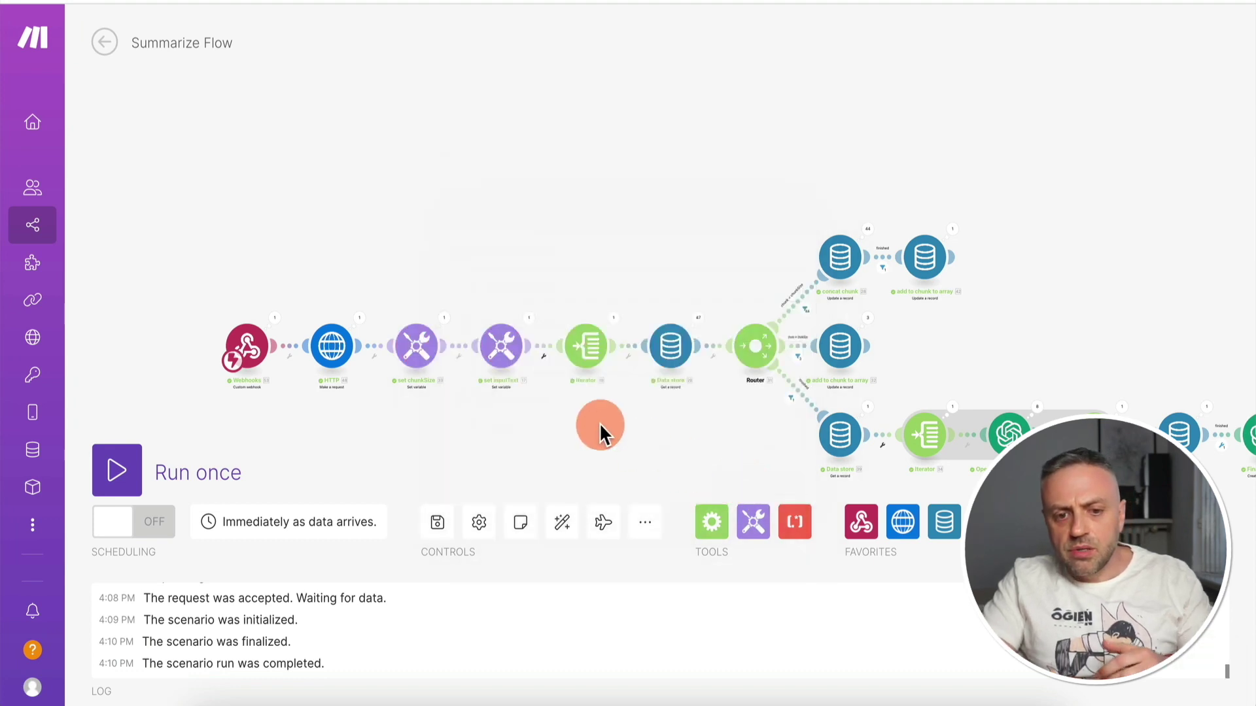
# Inspect the split formula in the set inputText module without changing it.
pyautogui.click(515, 357)
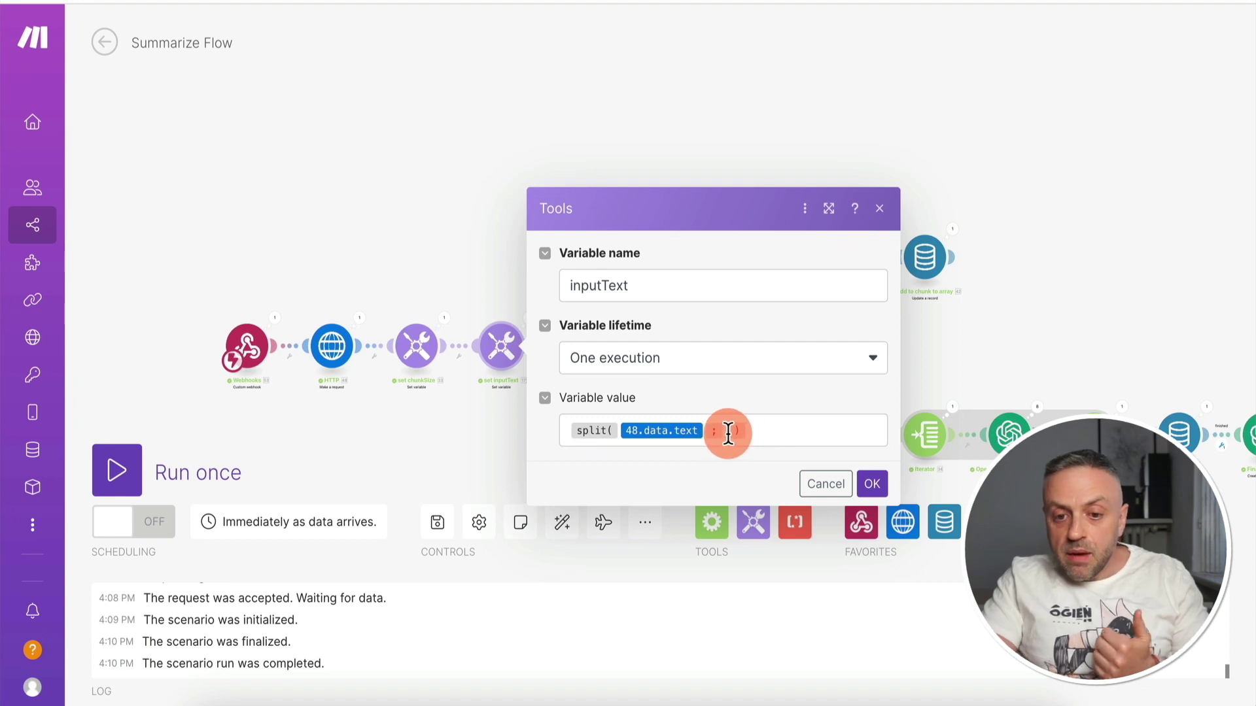
pyautogui.click(825, 484)
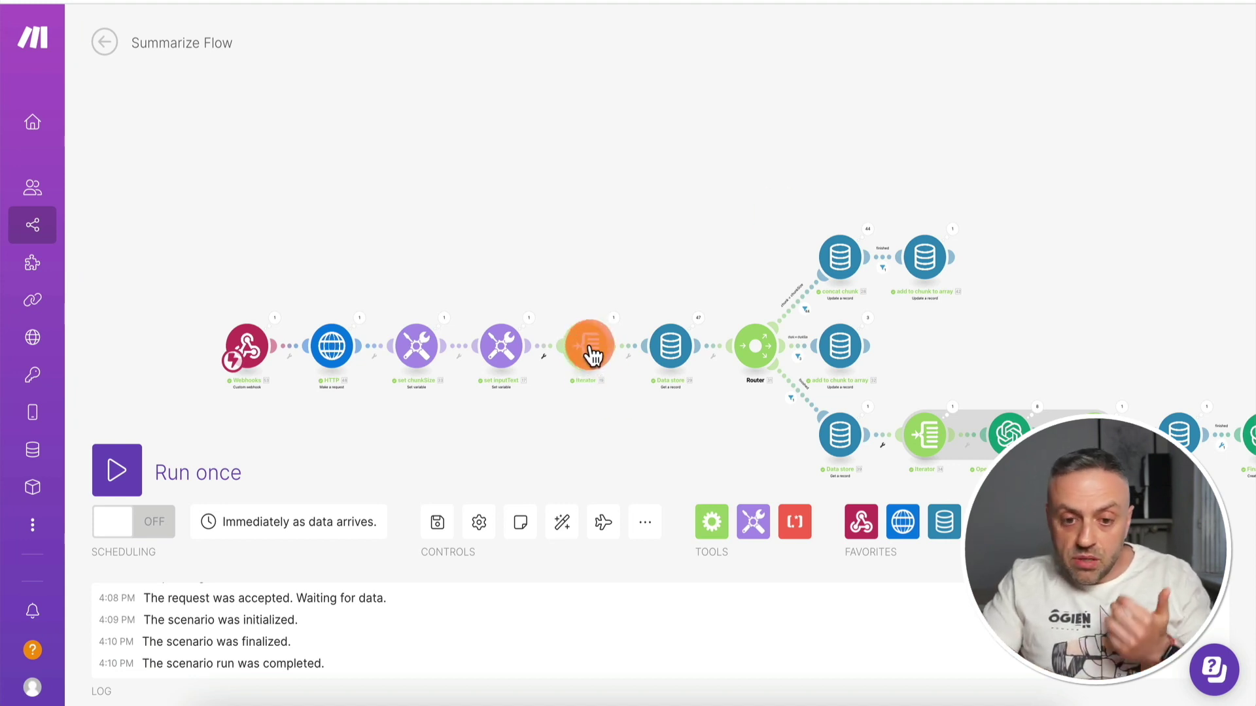
pyautogui.moveTo(639, 238); pyautogui.dragTo(563, 217)
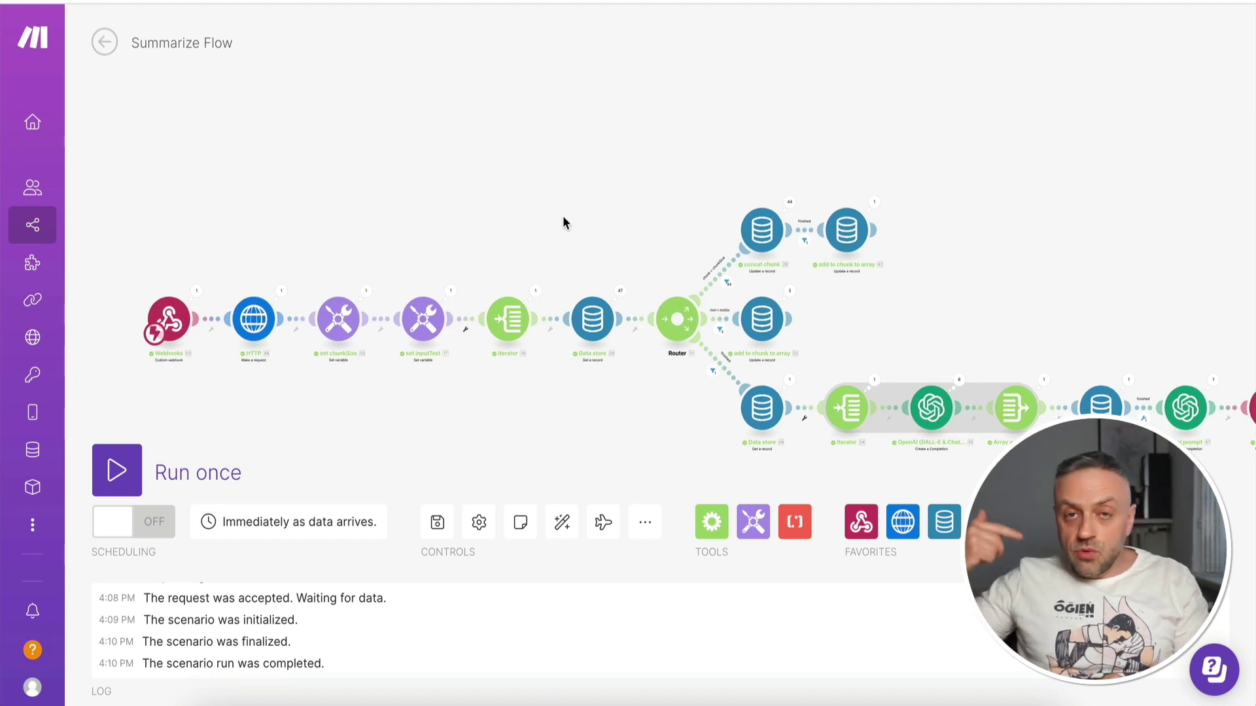
# Inspect the Data store module before the router and the "finished" filter condition after the concat chunk module.
pyautogui.click(594, 317)
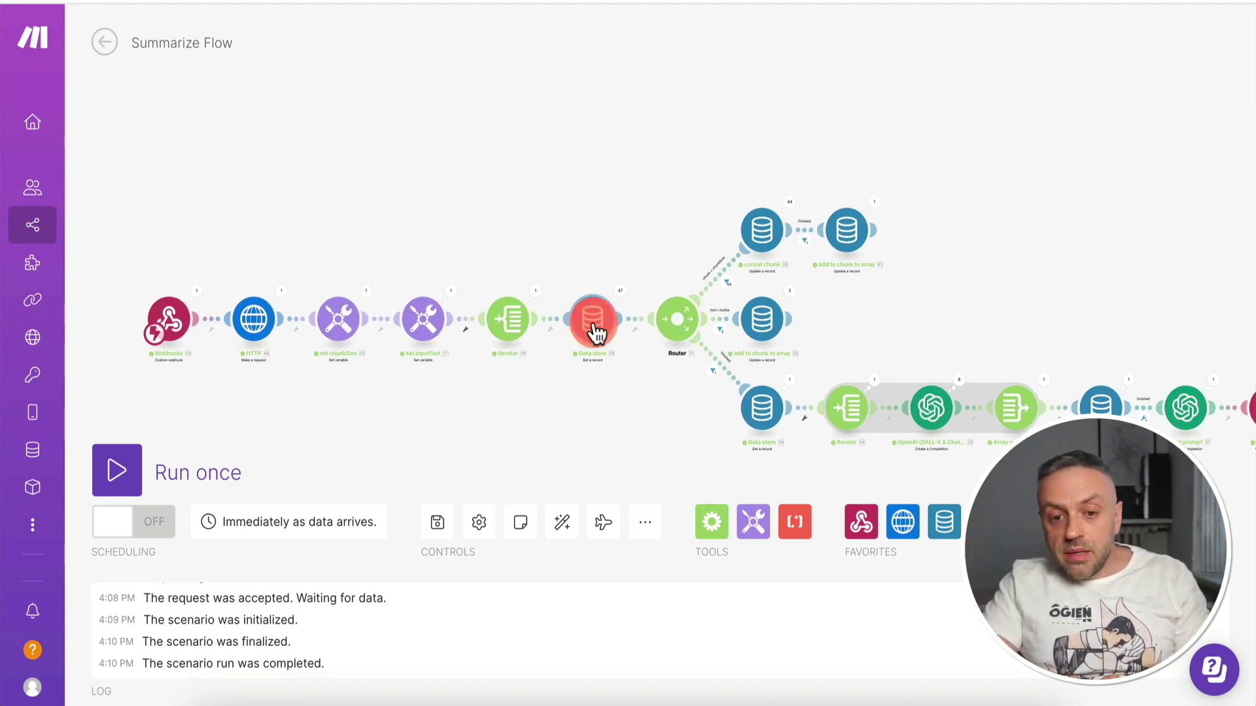
pyautogui.click(478, 37)
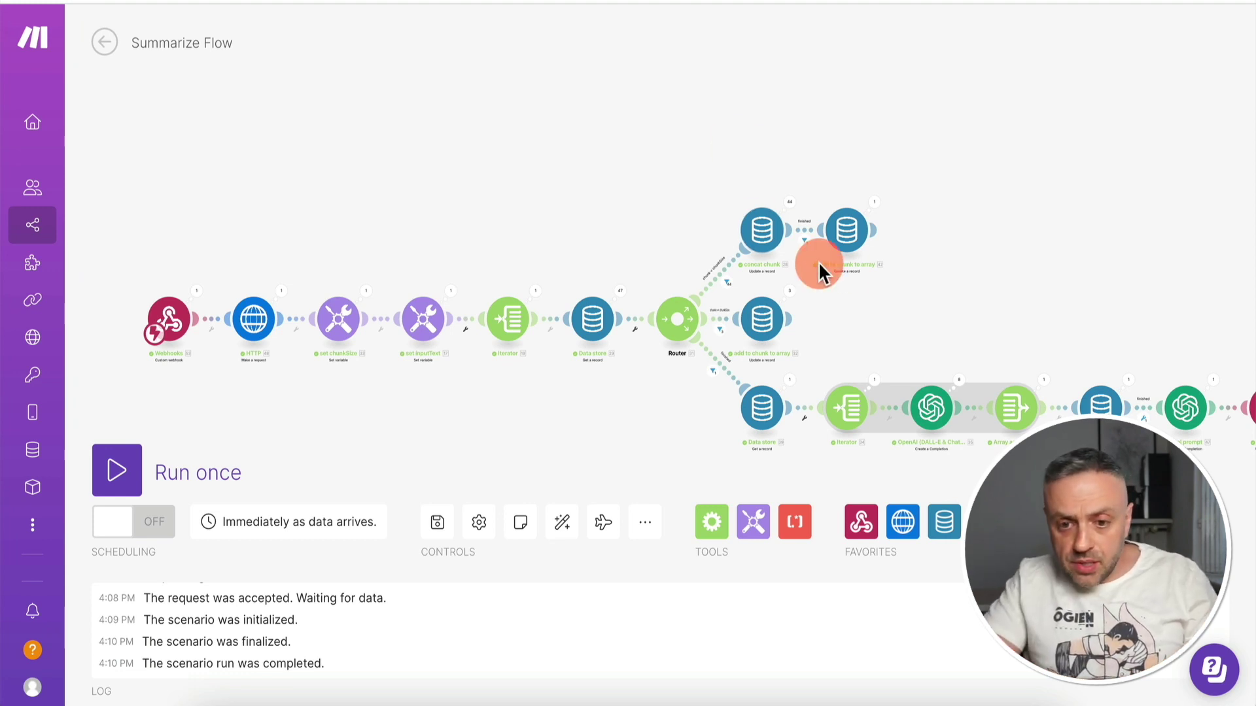
pyautogui.click(807, 230)
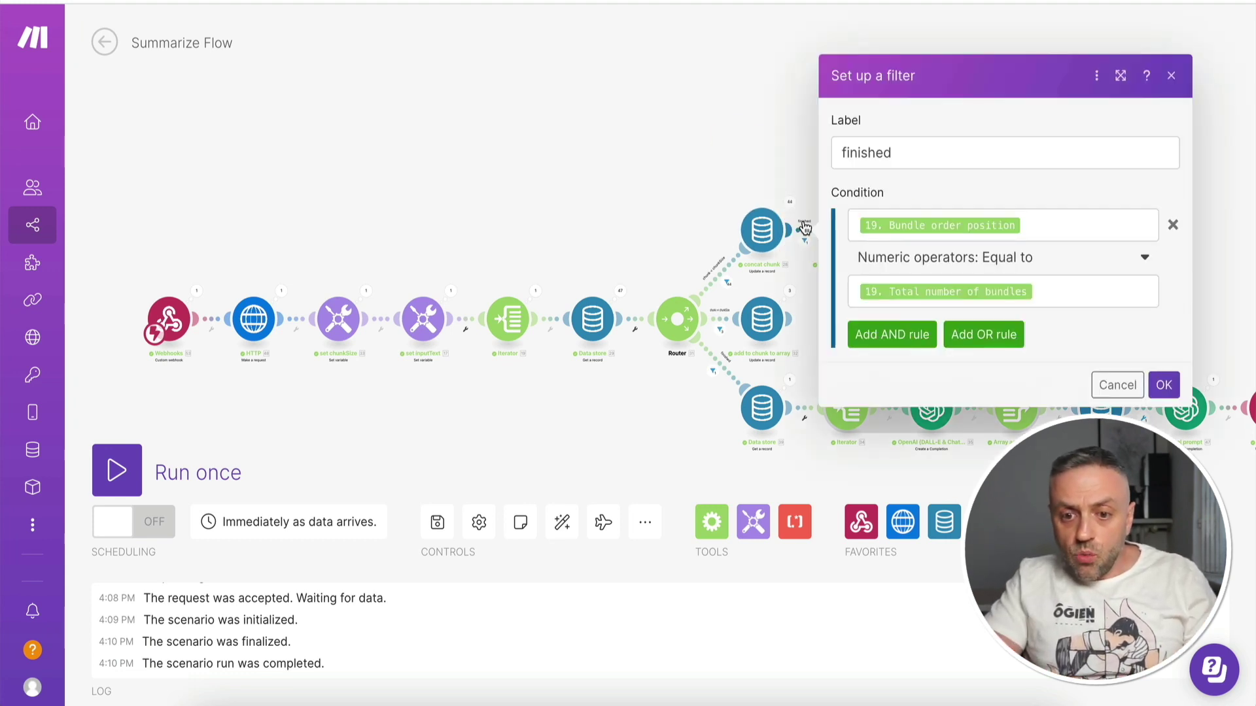
pyautogui.click(782, 143)
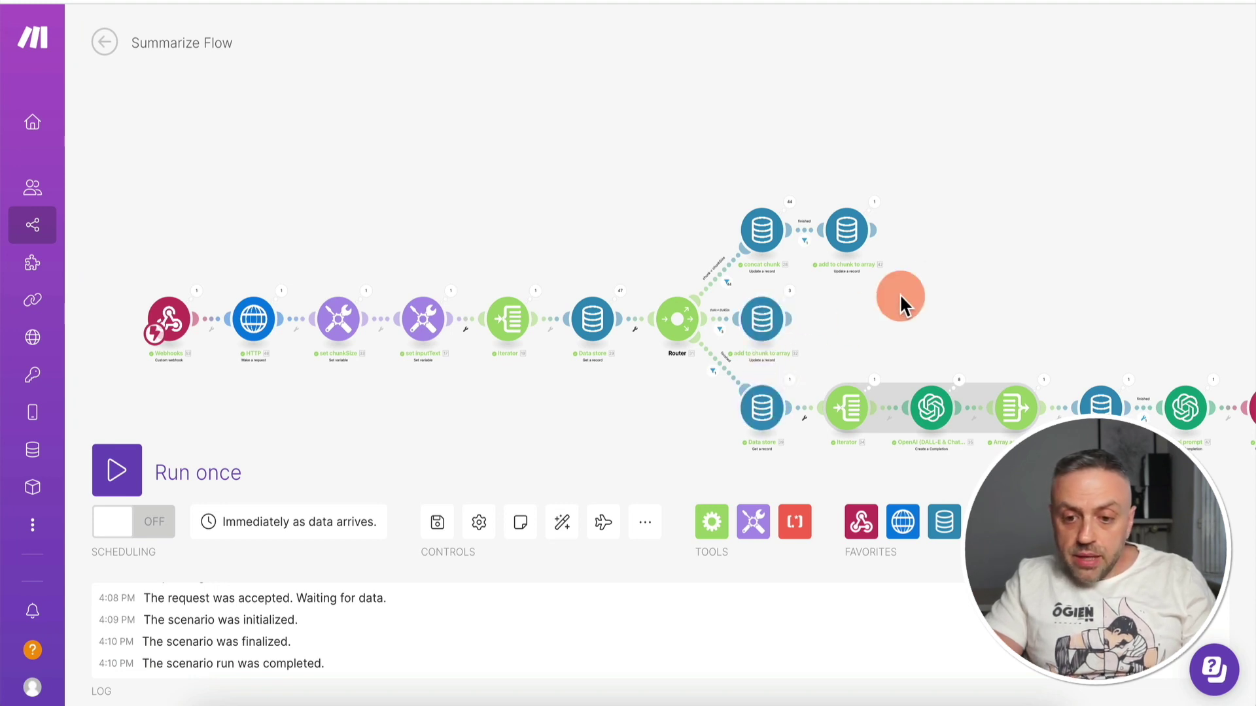
# Inspect the Data store, Iterator and OpenAI modules on the router's lower branch, including the summarizing prompt, without changing them.
pyautogui.moveTo(898, 295); pyautogui.dragTo(775, 271)
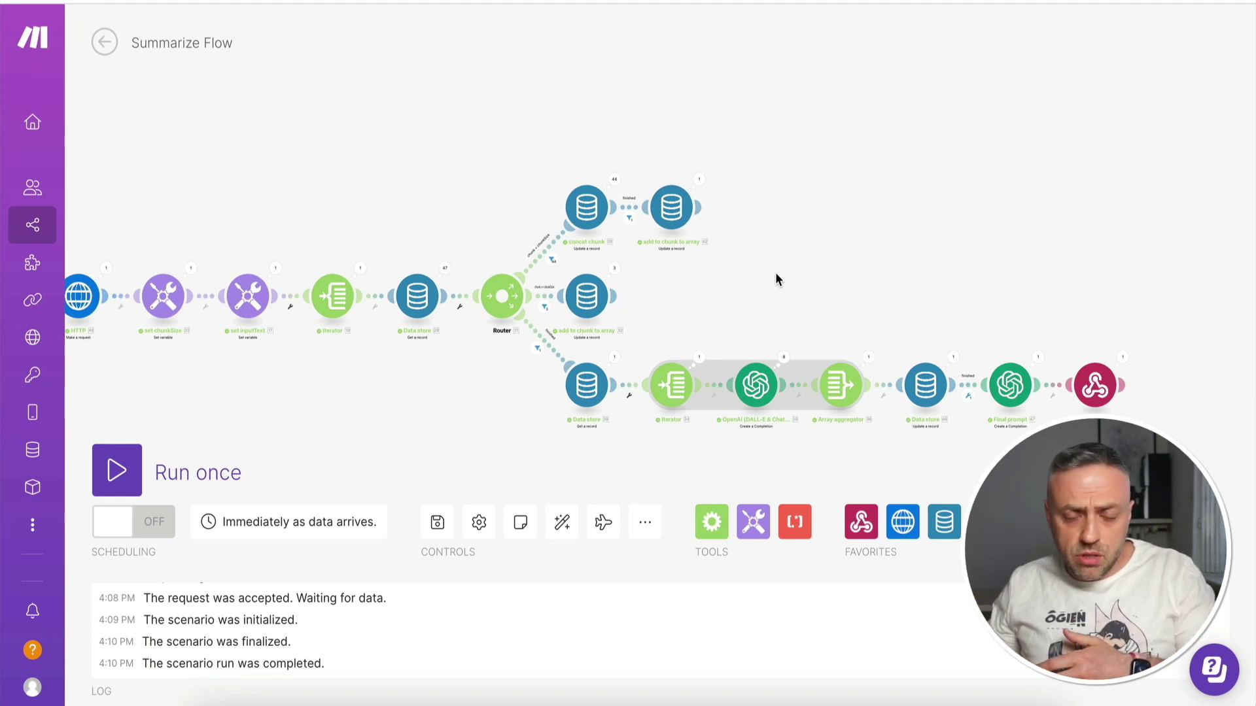
pyautogui.click(590, 393)
pyautogui.click(680, 433)
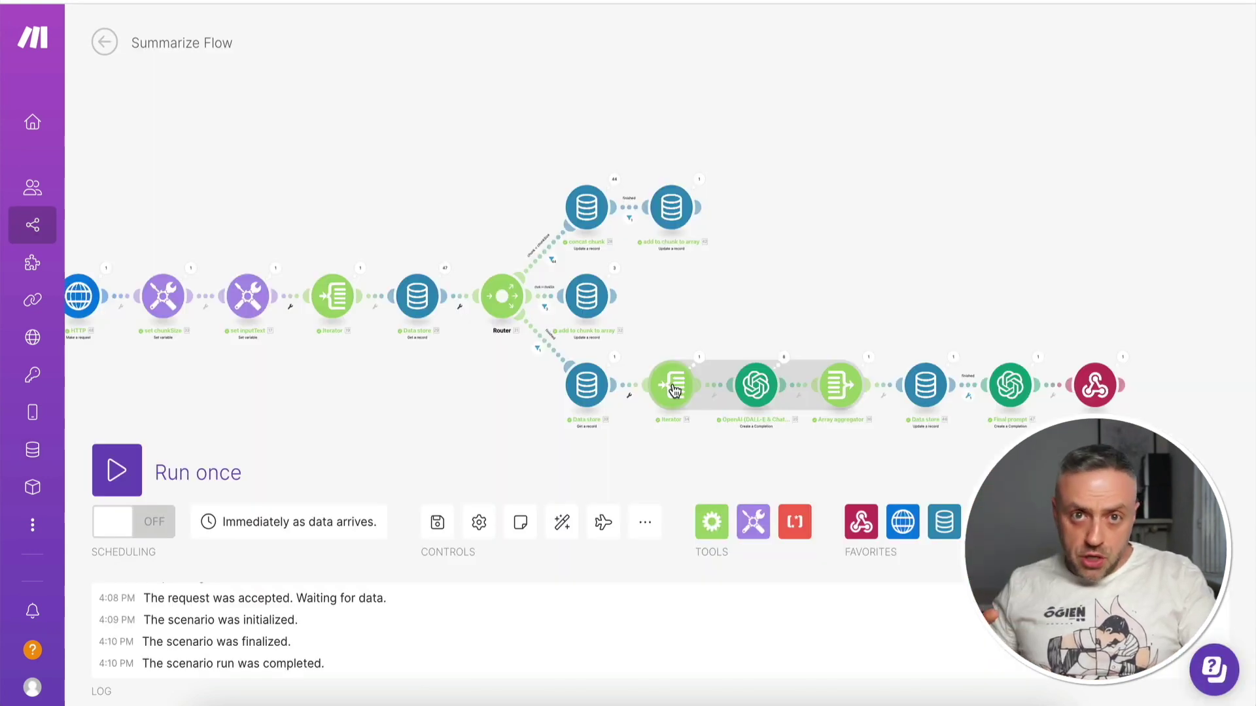
pyautogui.click(576, 264)
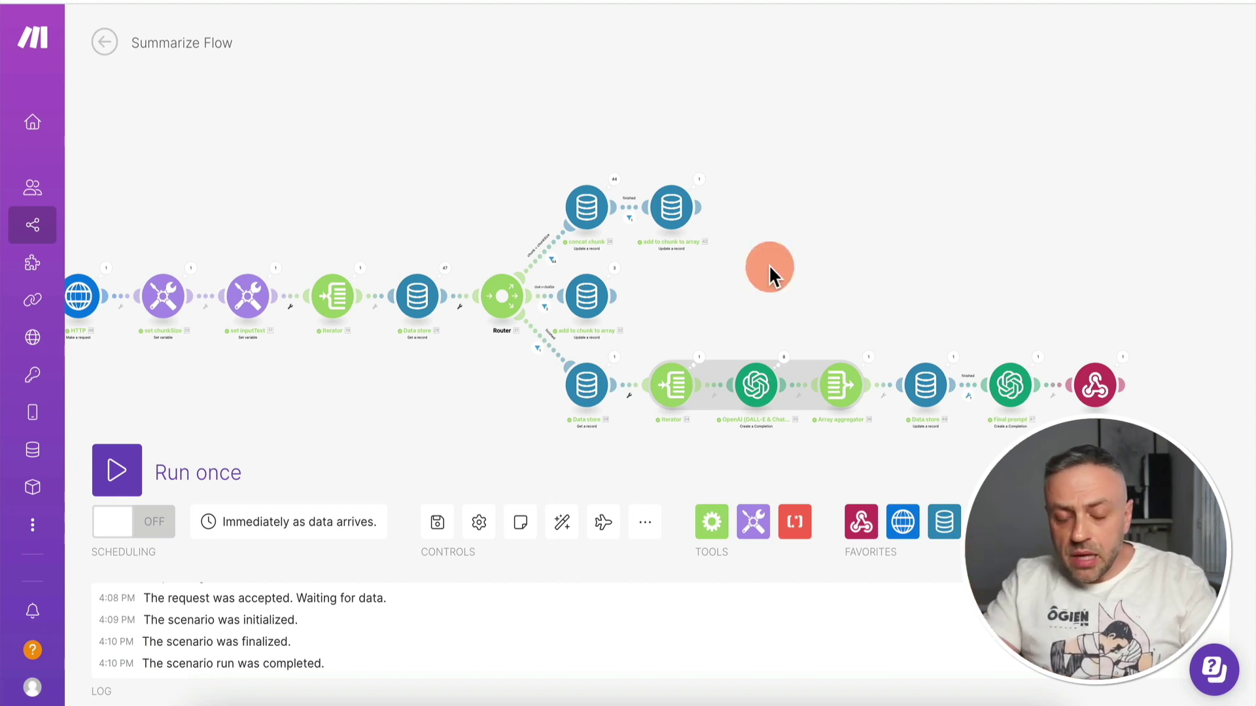
pyautogui.click(759, 393)
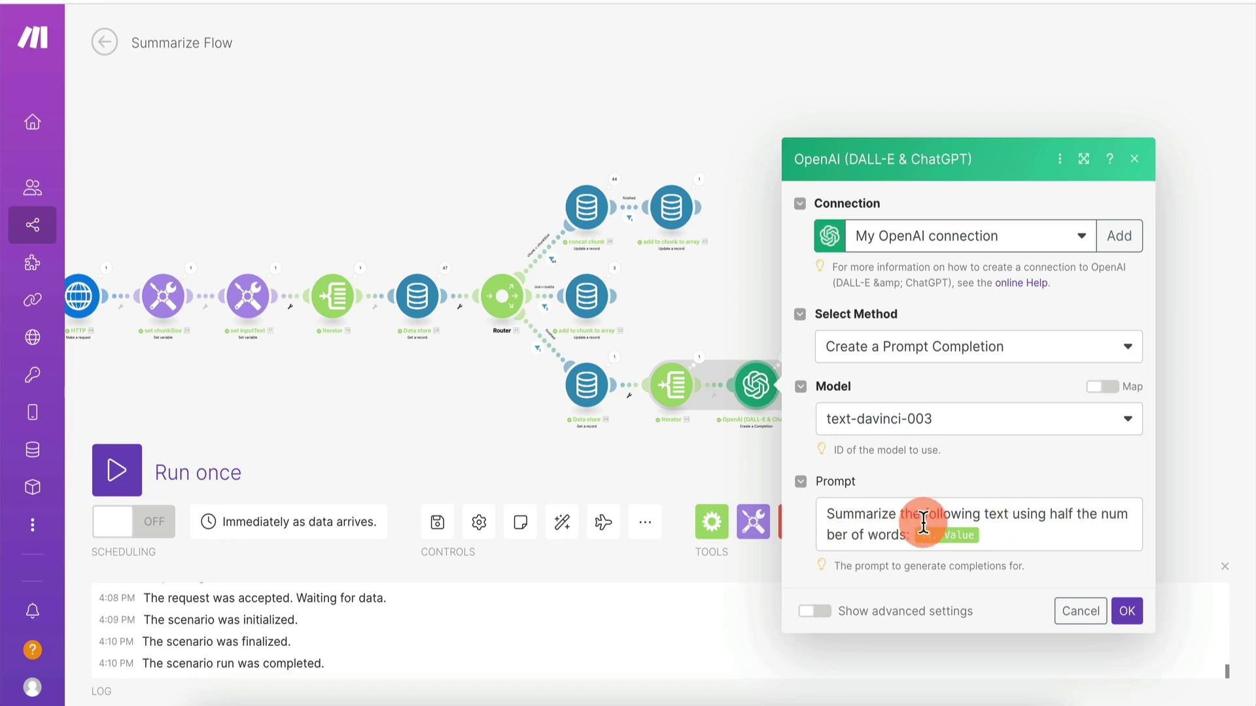
pyautogui.click(1080, 611)
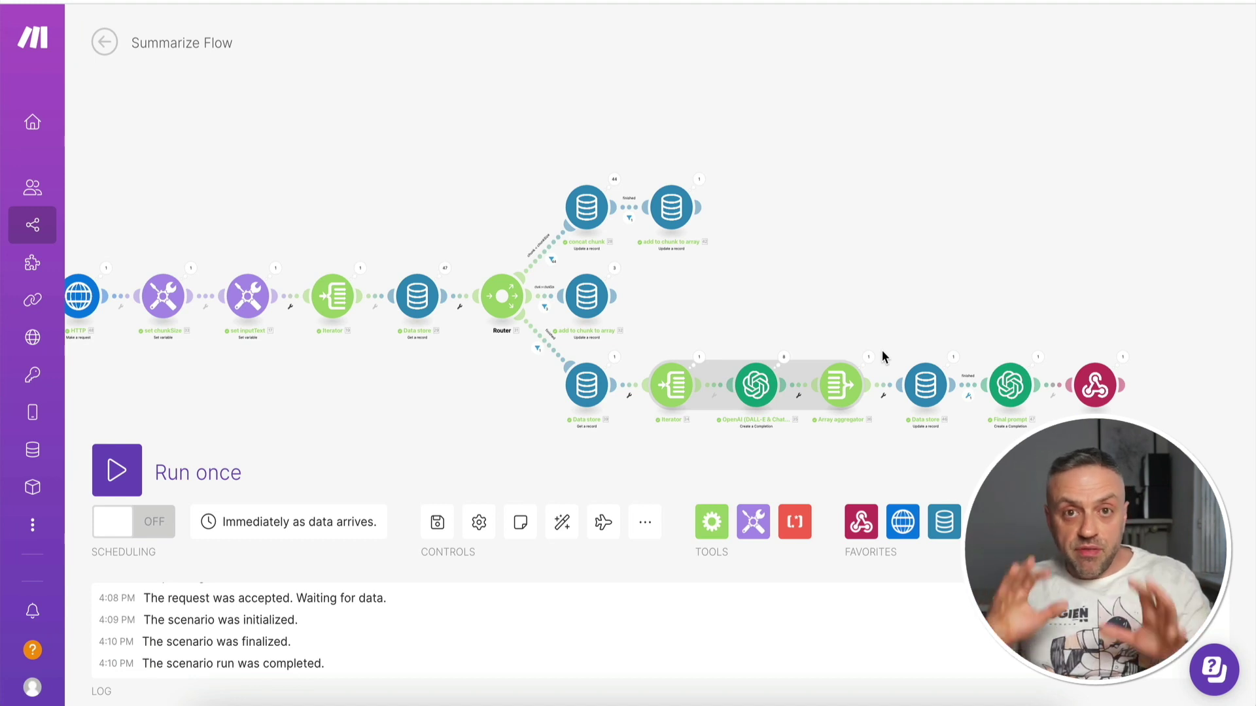
# Inspect the Final prompt module and the status, body and custom headers of the closing Webhooks response module.
pyautogui.click(1009, 386)
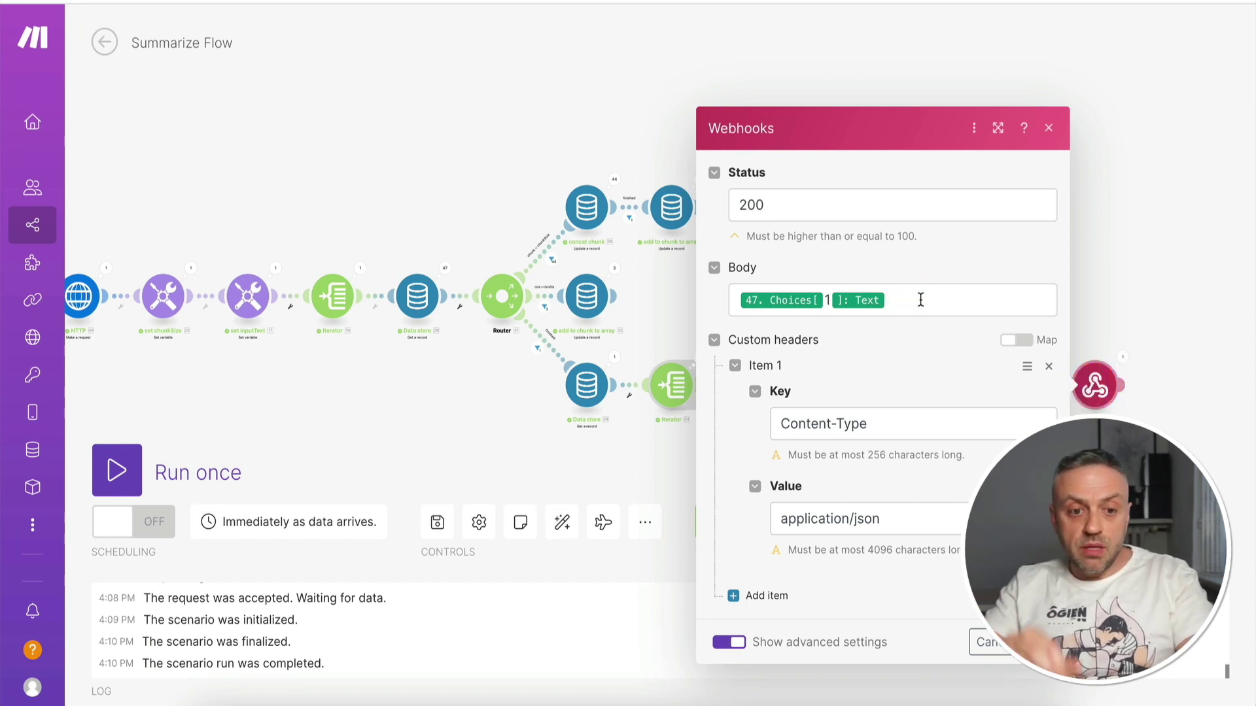
pyautogui.moveTo(242, 187); pyautogui.dragTo(403, 194)
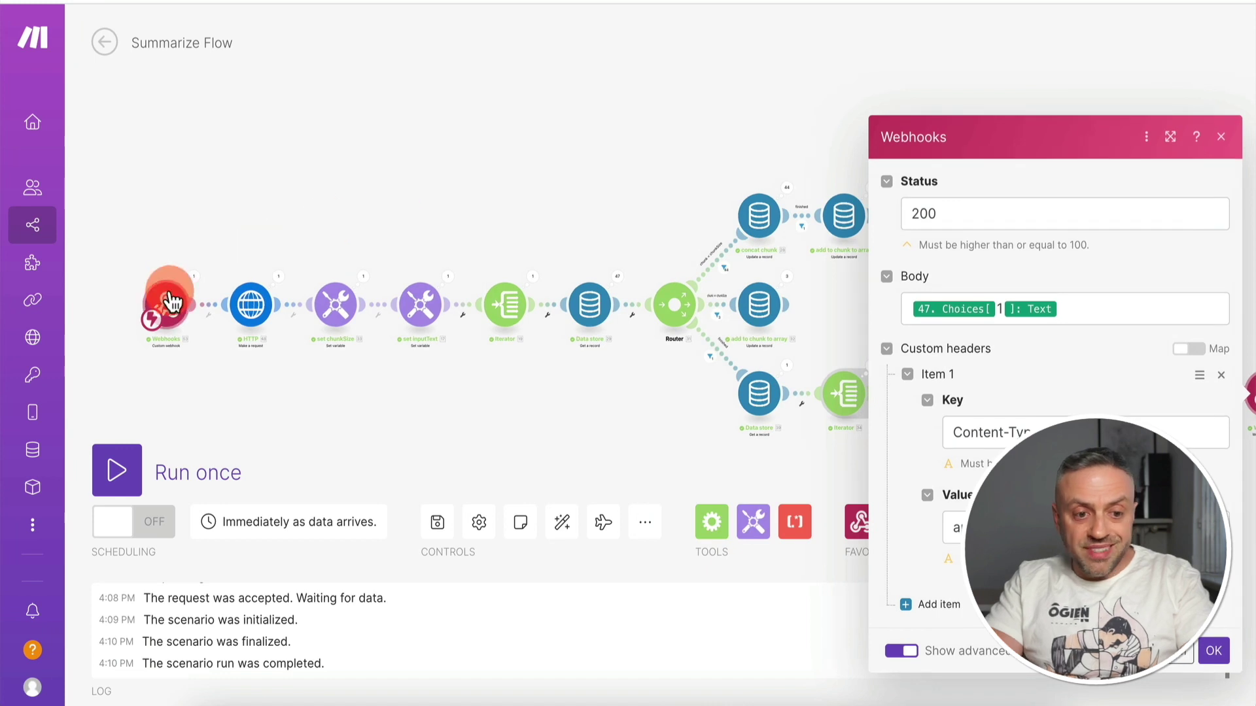
pyautogui.moveTo(528, 187); pyautogui.dragTo(388, 190)
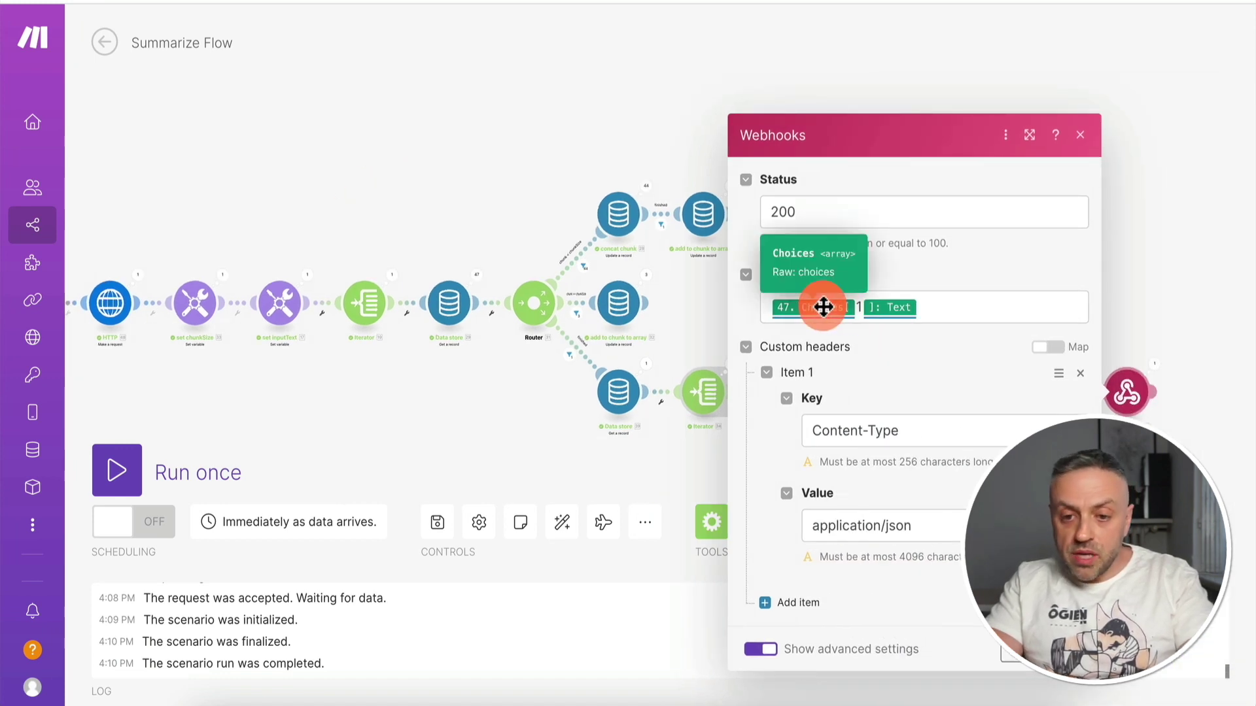
pyautogui.click(1172, 310)
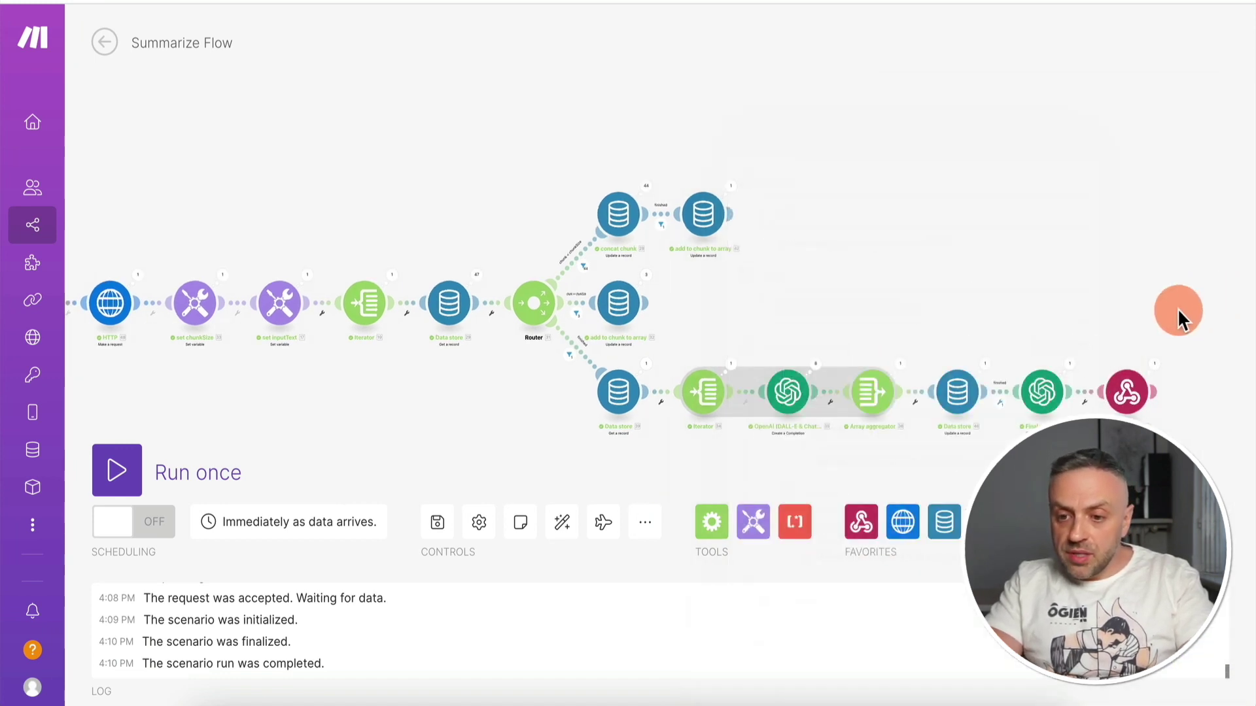
# Examine the last run's output of the Final prompt module, expanding its choices and highlighting the JSON content in the text.
pyautogui.click(1071, 367)
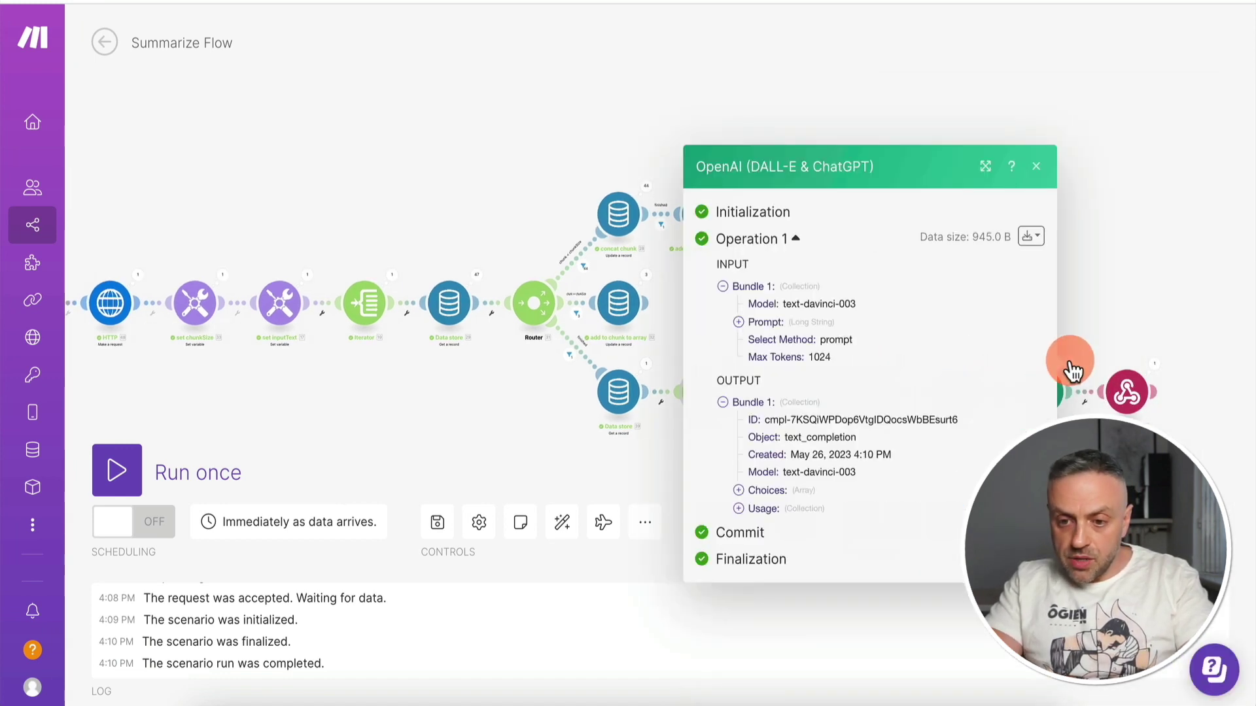
pyautogui.click(762, 491)
pyautogui.click(755, 497)
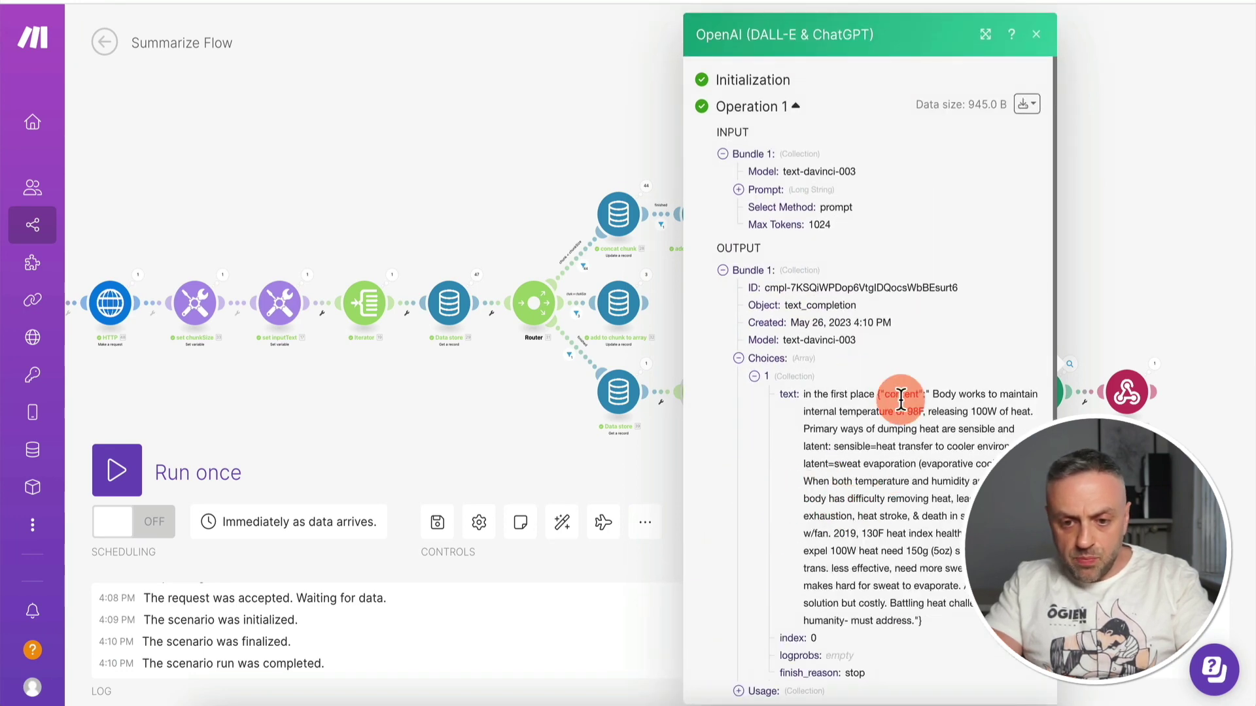
pyautogui.moveTo(877, 395); pyautogui.dragTo(942, 616)
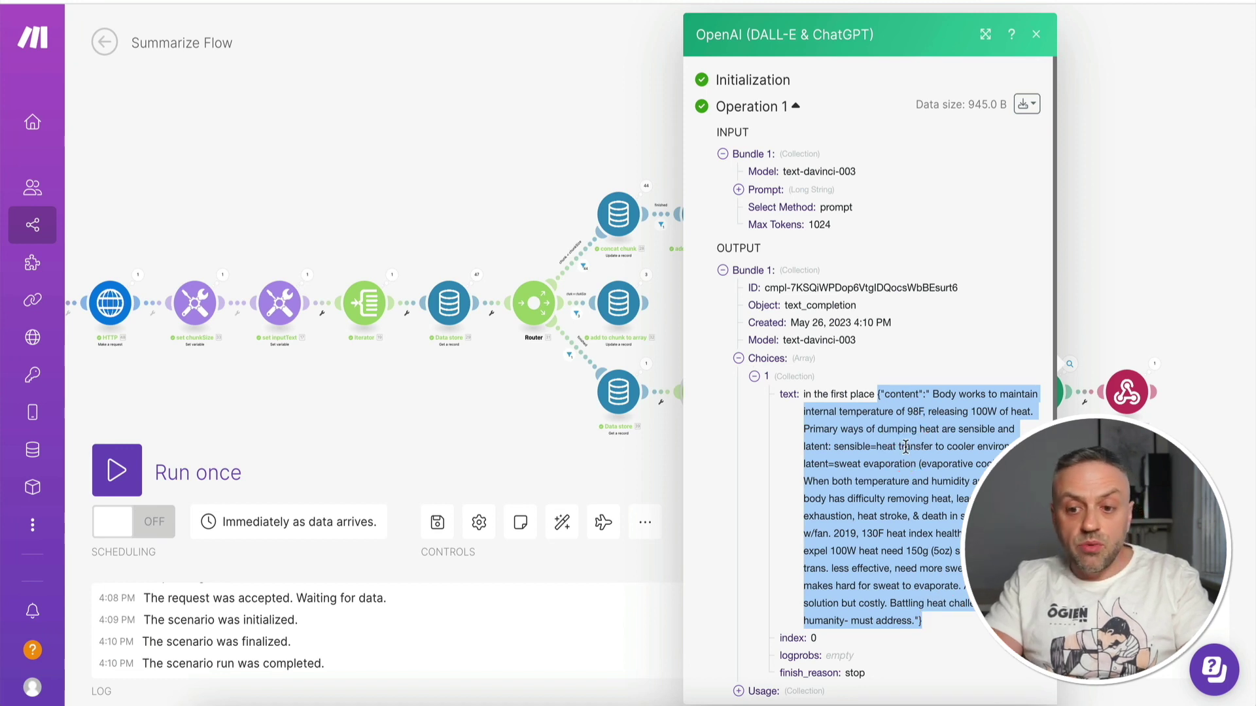
pyautogui.click(934, 392)
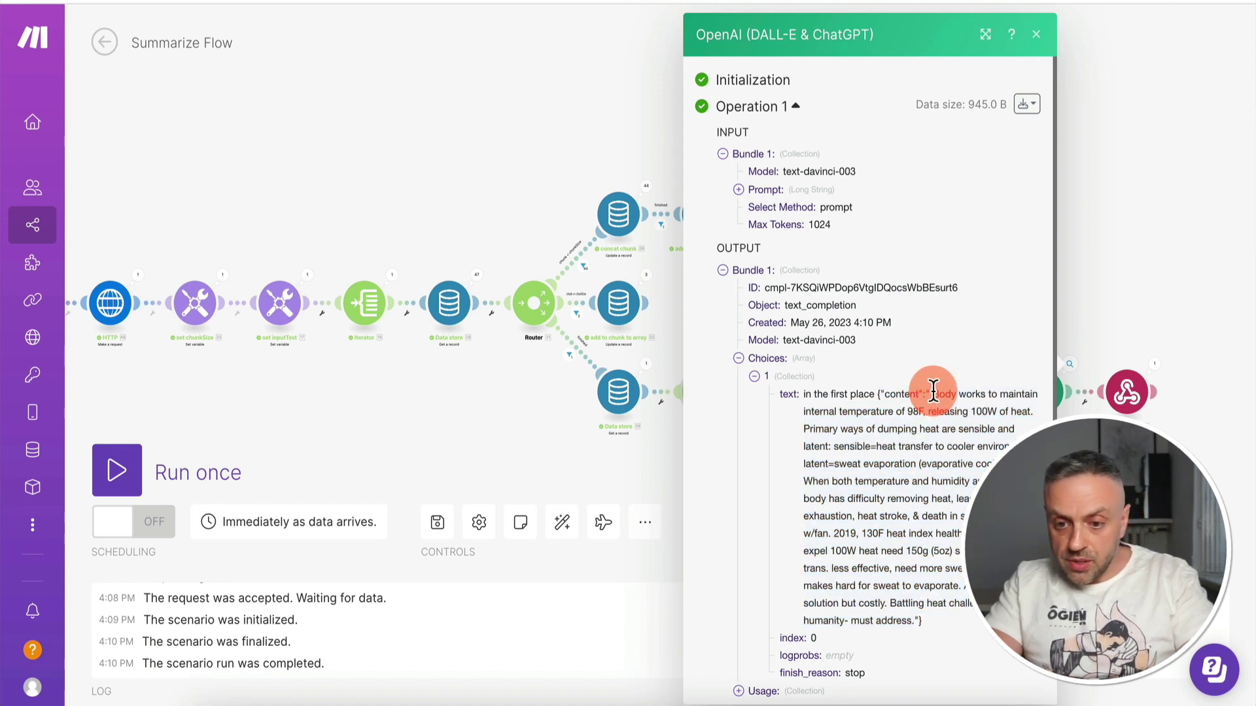
pyautogui.moveTo(932, 399); pyautogui.dragTo(926, 411)
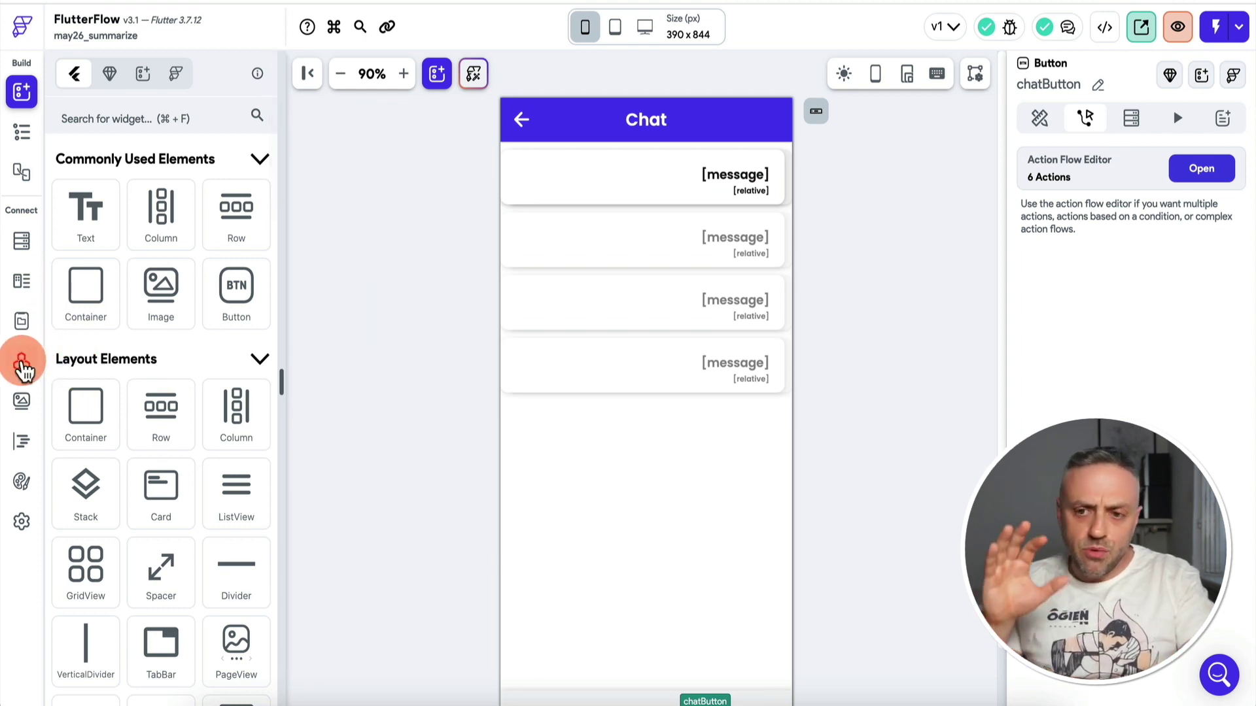
# Open the GetSummary API call in FlutterFlow and compare its URL with the starting webhook's address in the Make scenario.
pyautogui.click(22, 364)
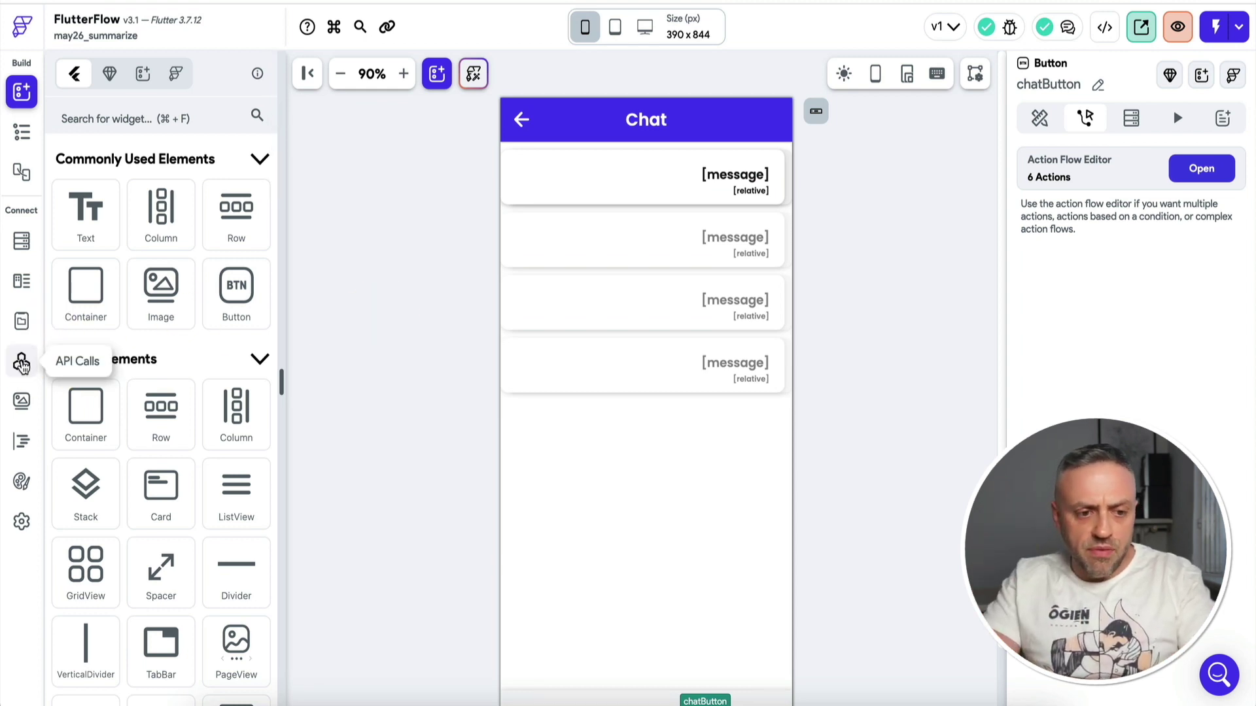
pyautogui.click(88, 347)
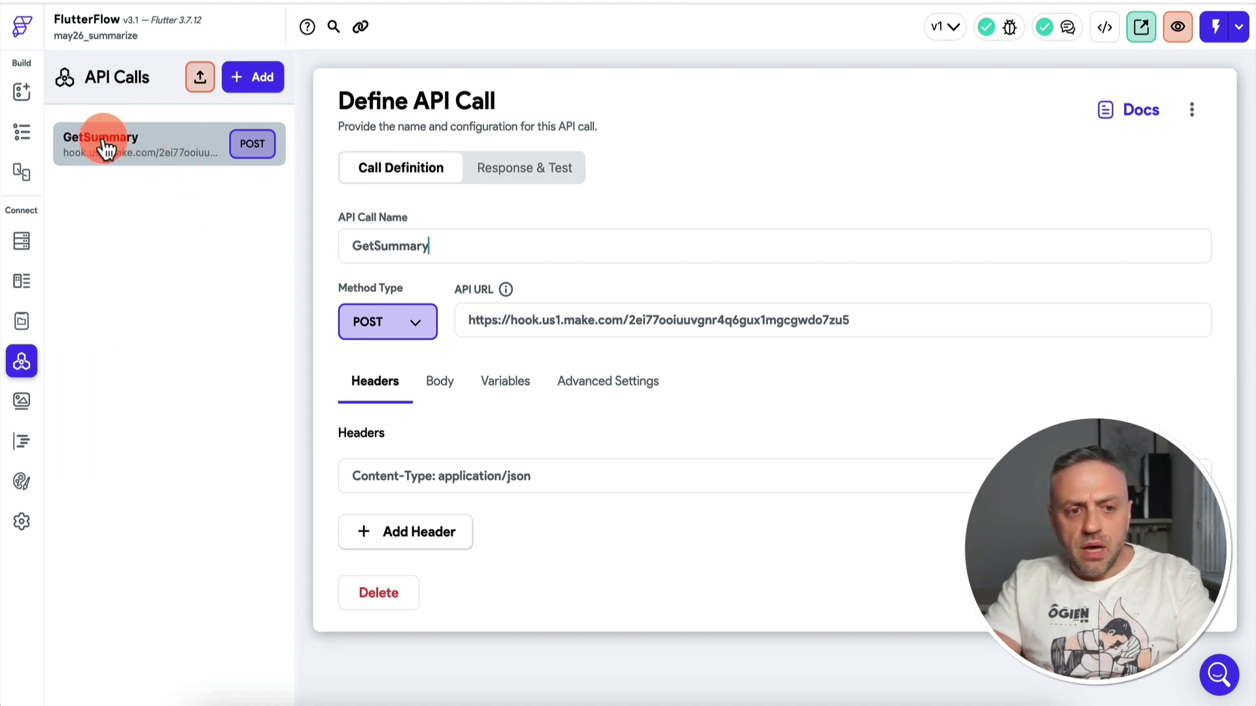
pyautogui.moveTo(487, 327); pyautogui.dragTo(753, 327)
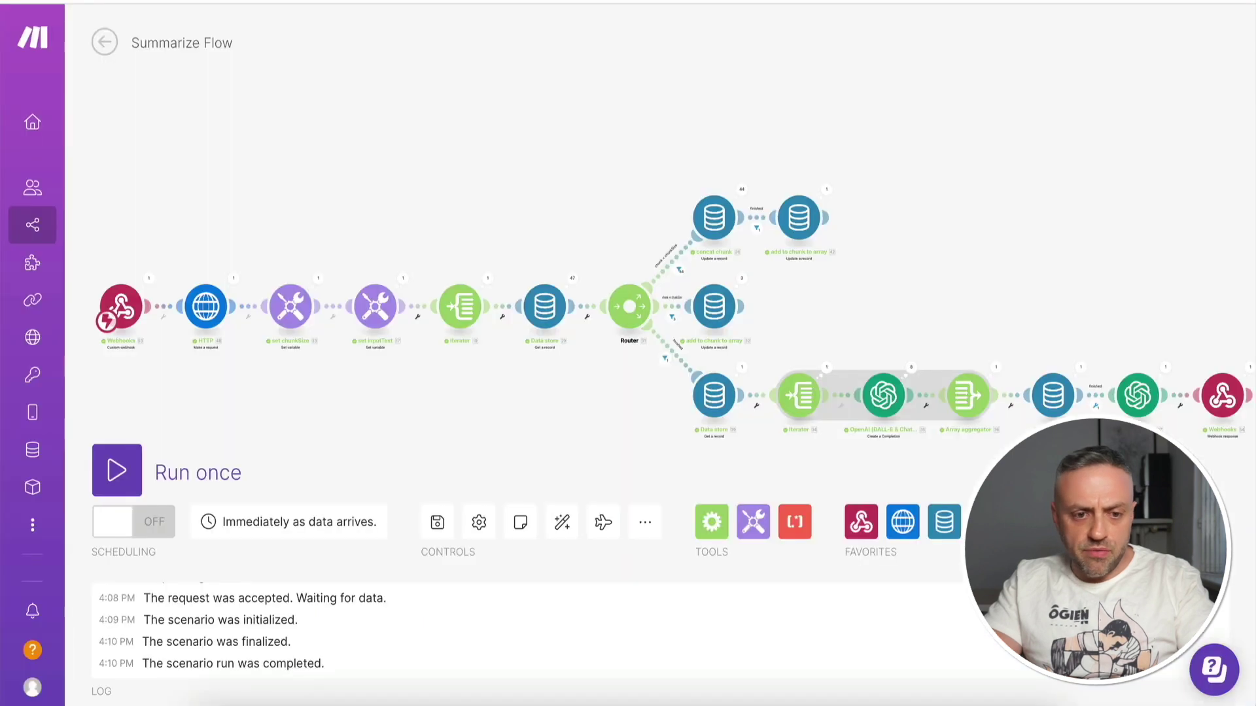
pyautogui.click(128, 323)
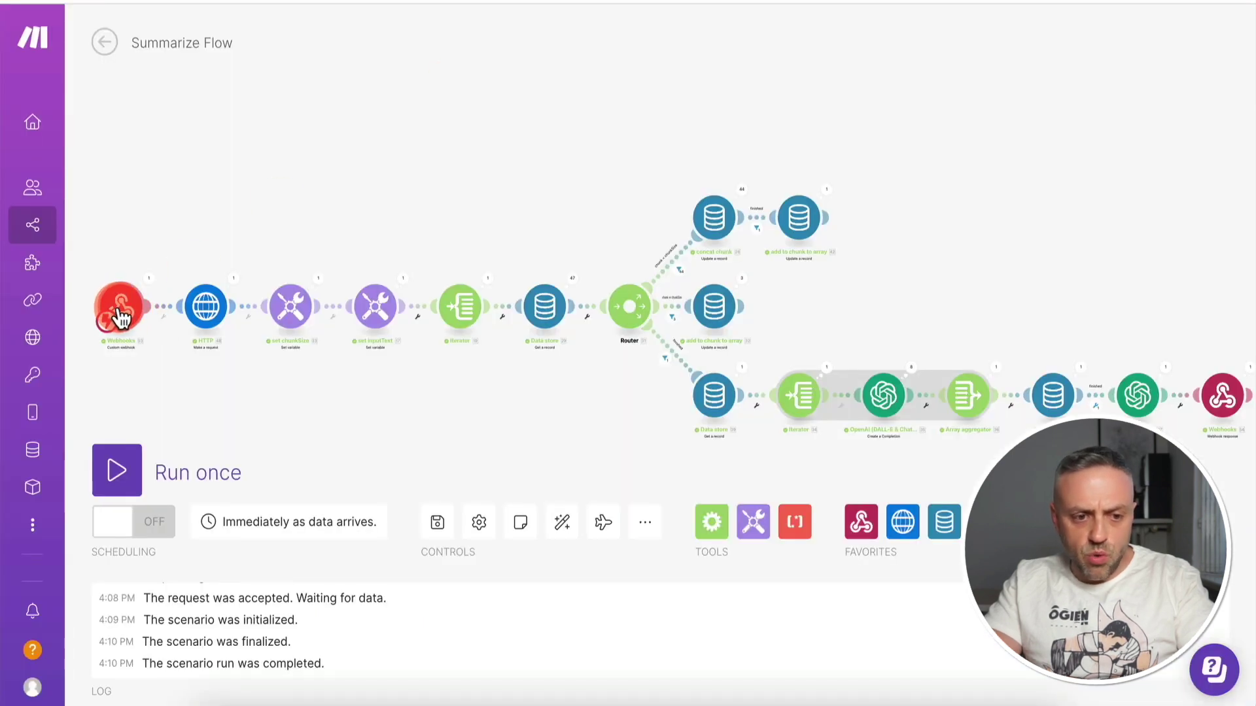
pyautogui.click(123, 312)
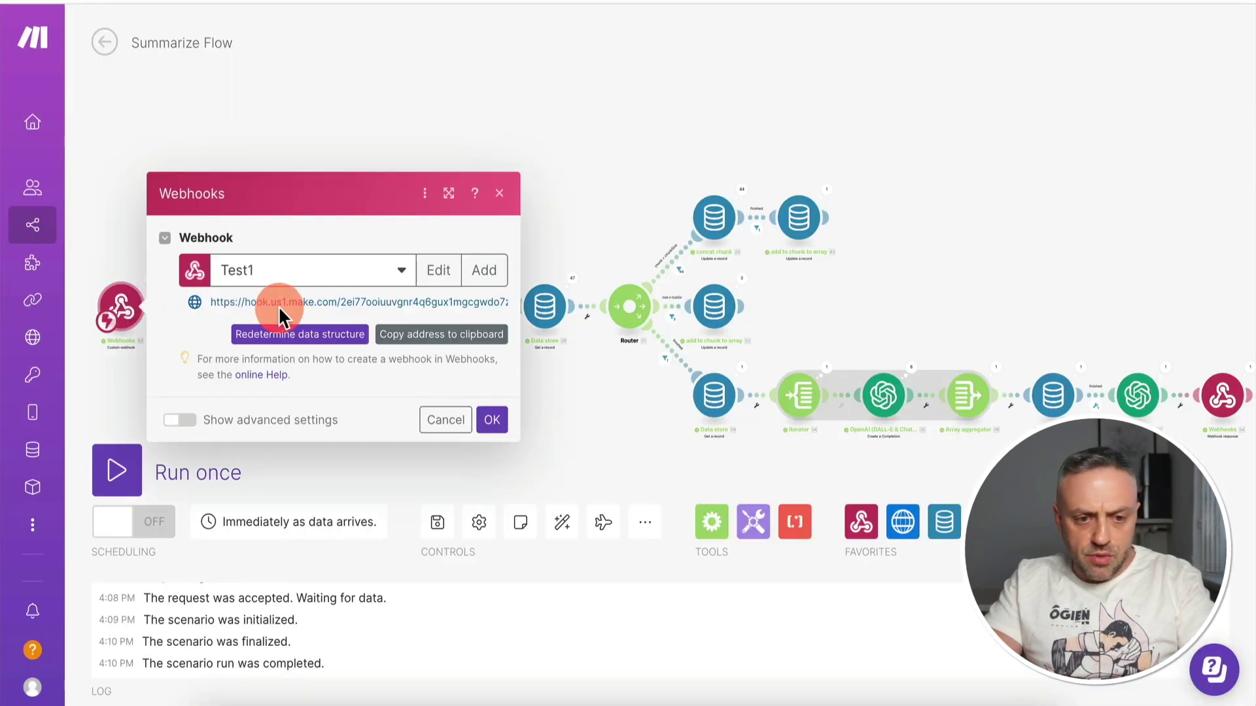
pyautogui.click(430, 90)
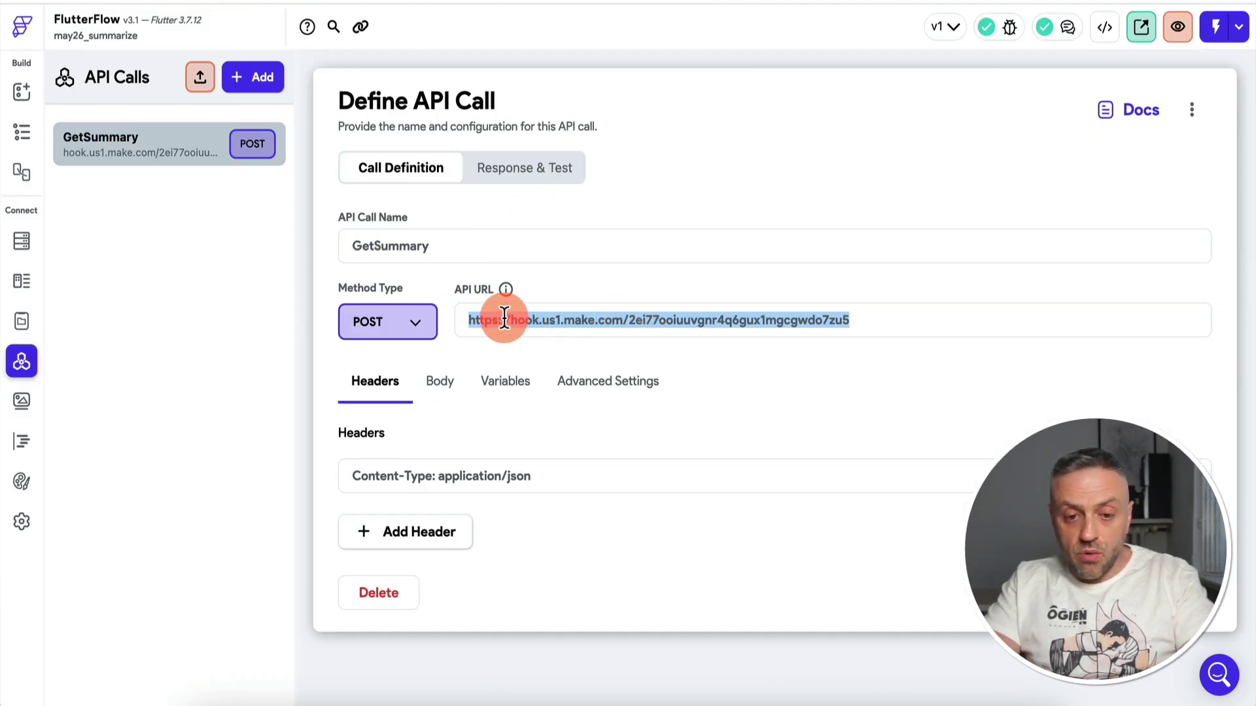
# Inspect the url variable and the JSON body of the GetSummary API call in FlutterFlow.
pyautogui.click(504, 382)
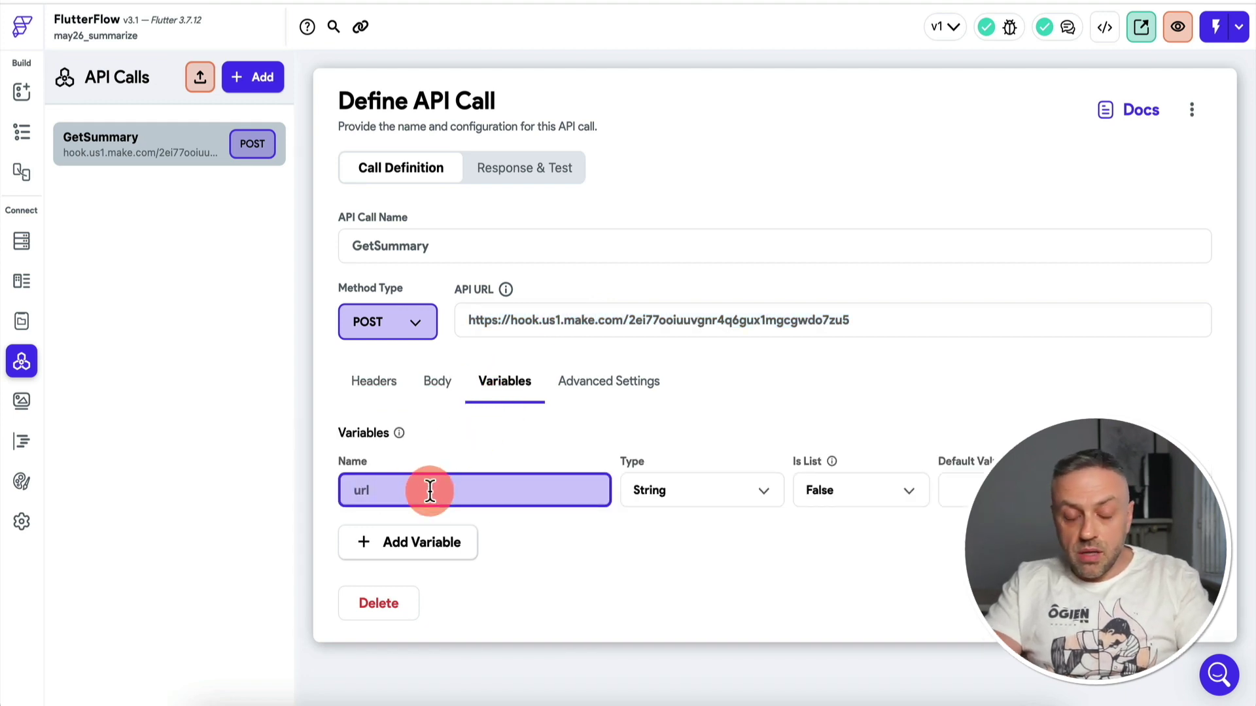
pyautogui.click(429, 491)
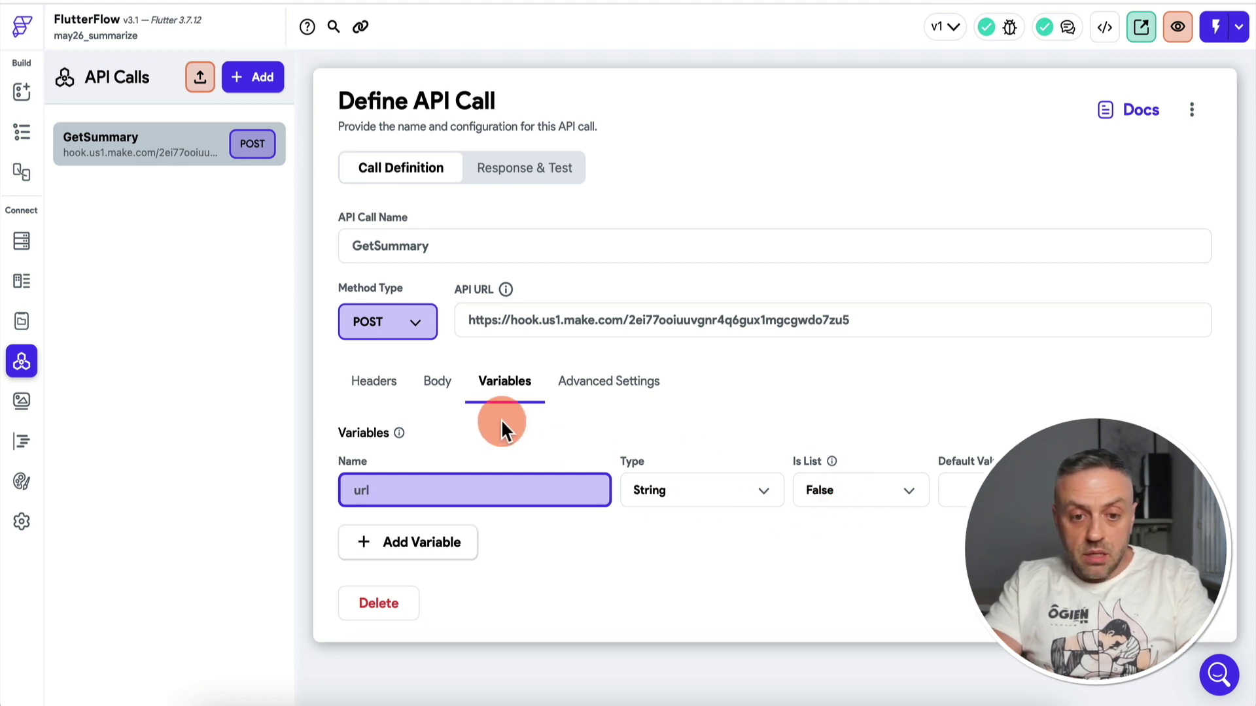
pyautogui.click(439, 383)
pyautogui.click(401, 604)
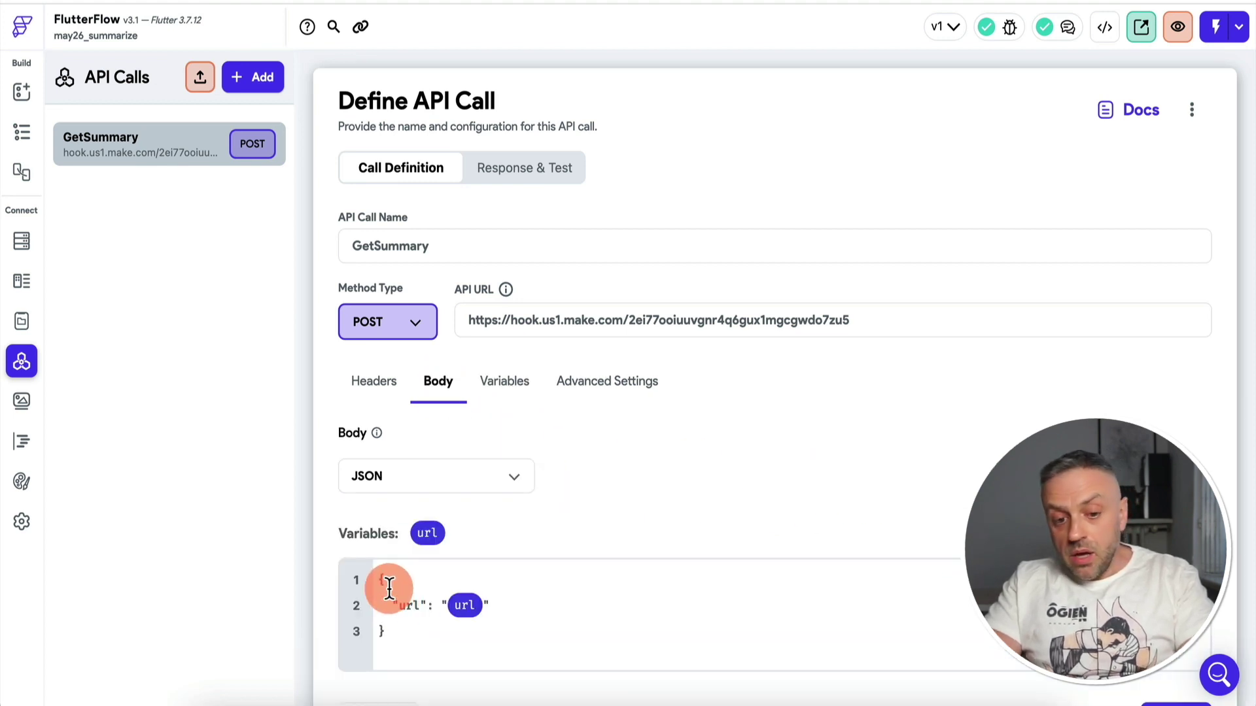
pyautogui.click(463, 575)
pyautogui.click(380, 608)
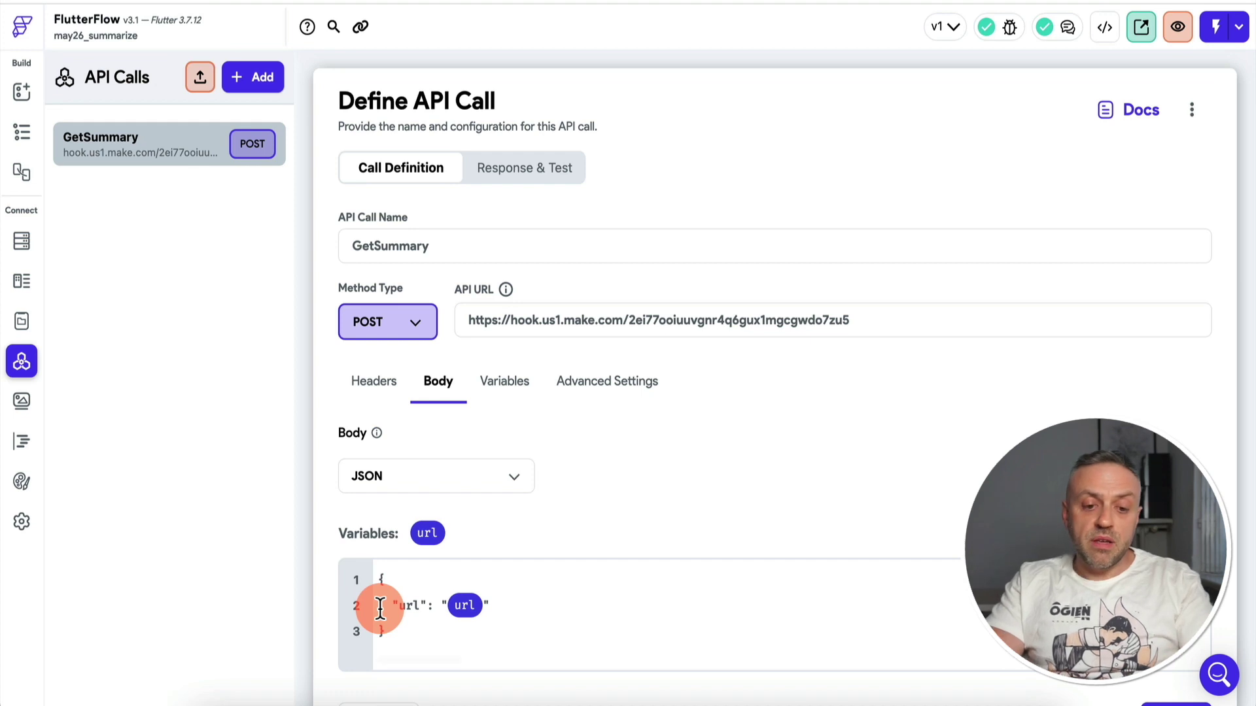
pyautogui.click(399, 574)
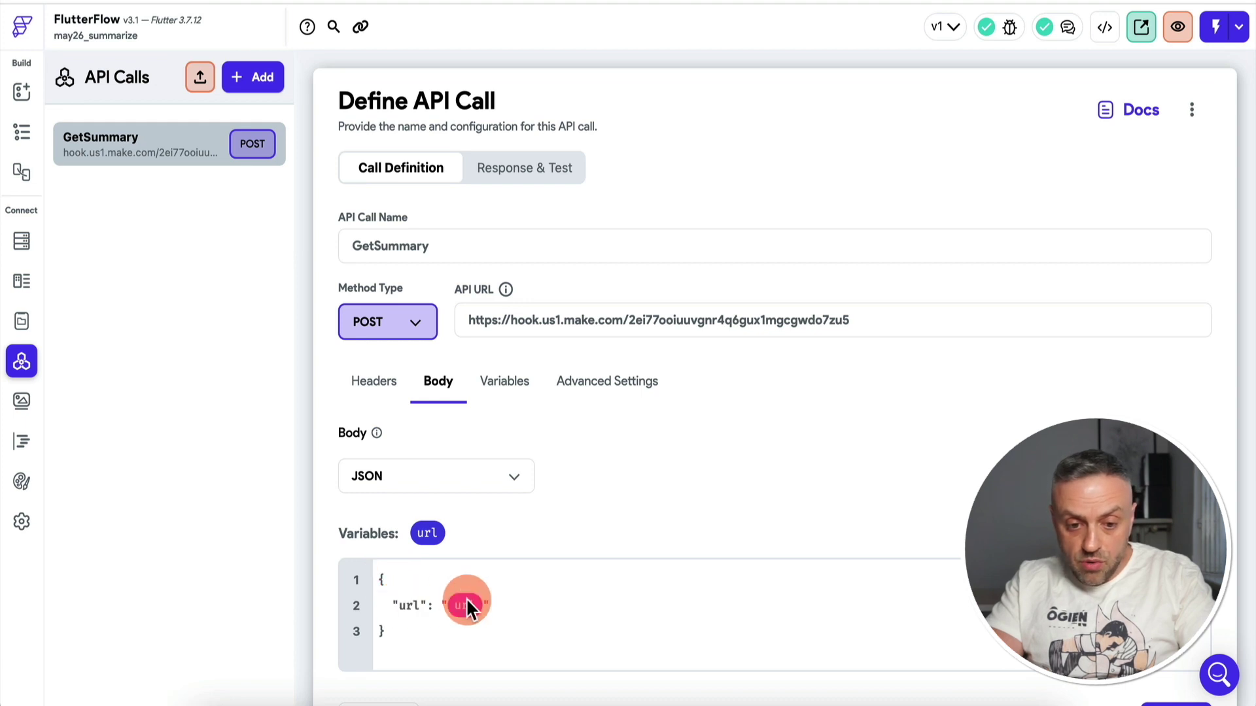
# Review the Firestore schemas of the users and chats collections and the messages subcollection.
pyautogui.click(22, 95)
pyautogui.click(21, 132)
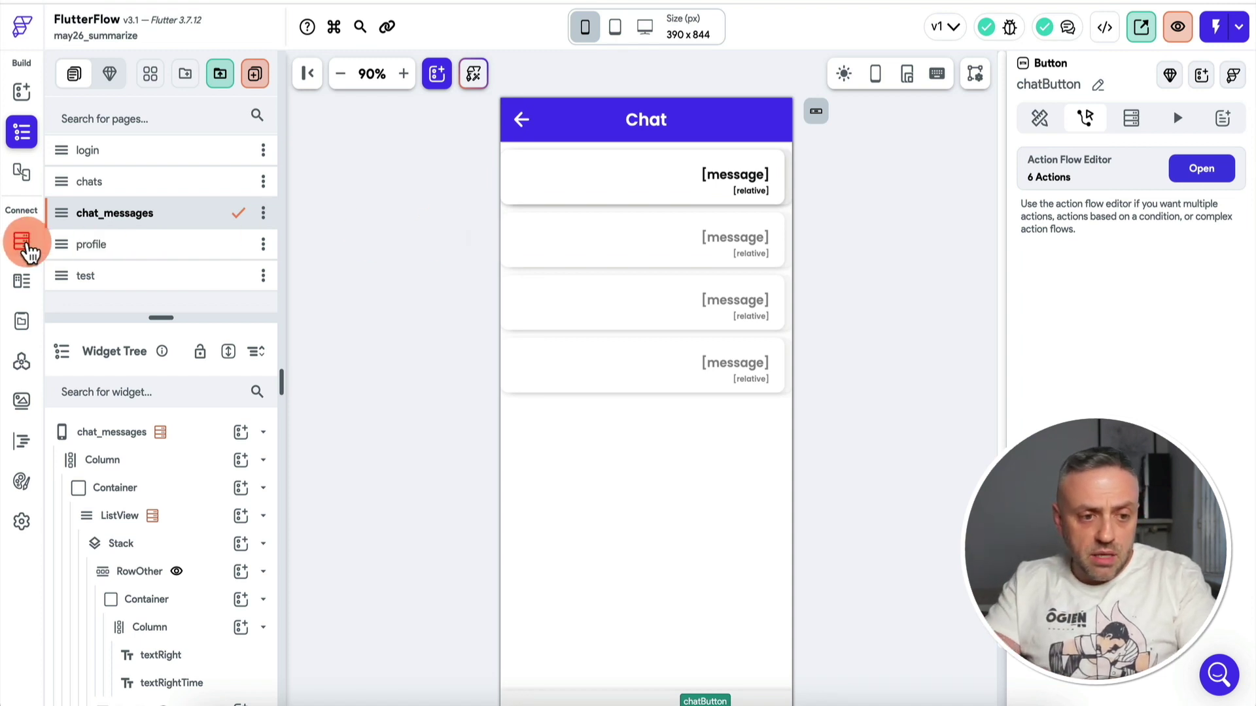
pyautogui.click(24, 245)
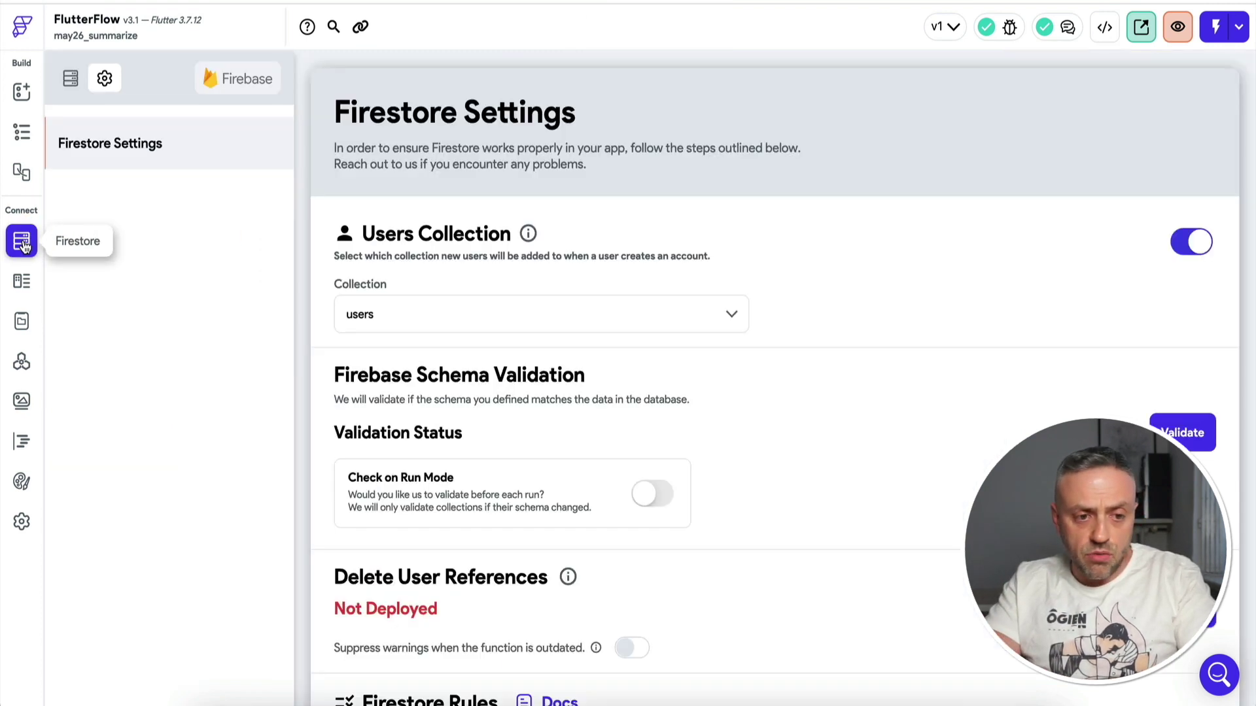
pyautogui.click(70, 92)
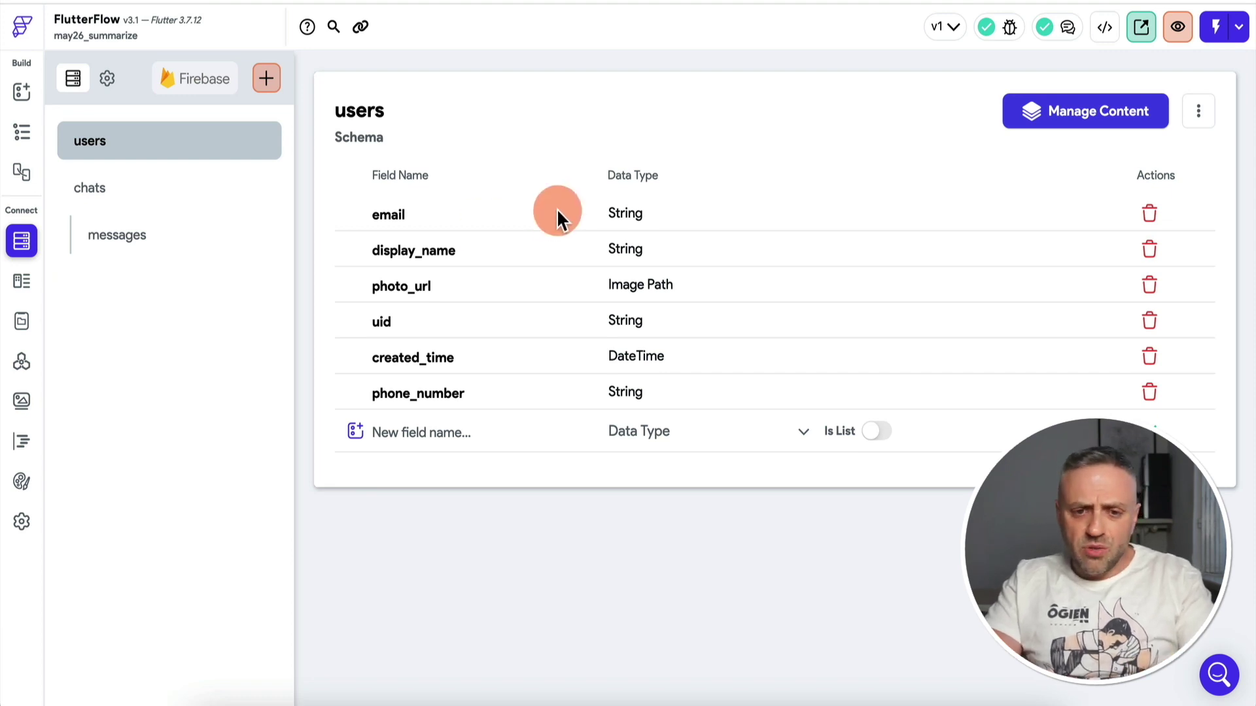
pyautogui.click(121, 196)
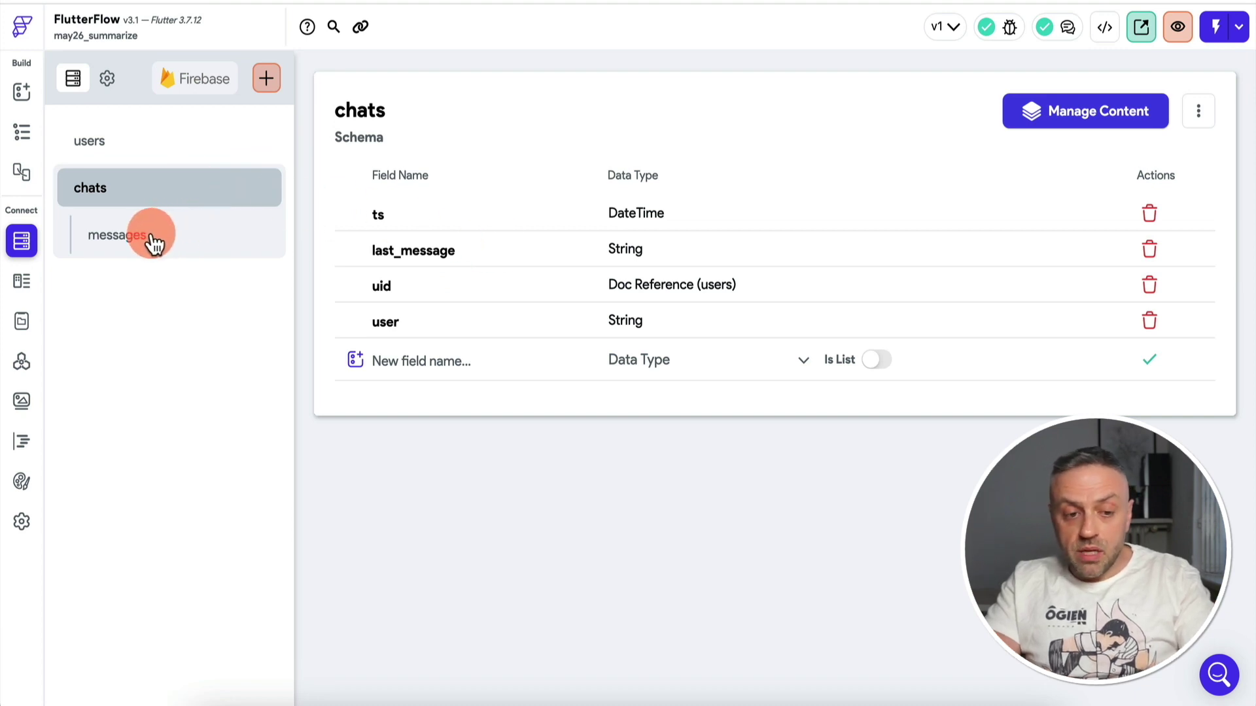
pyautogui.click(180, 247)
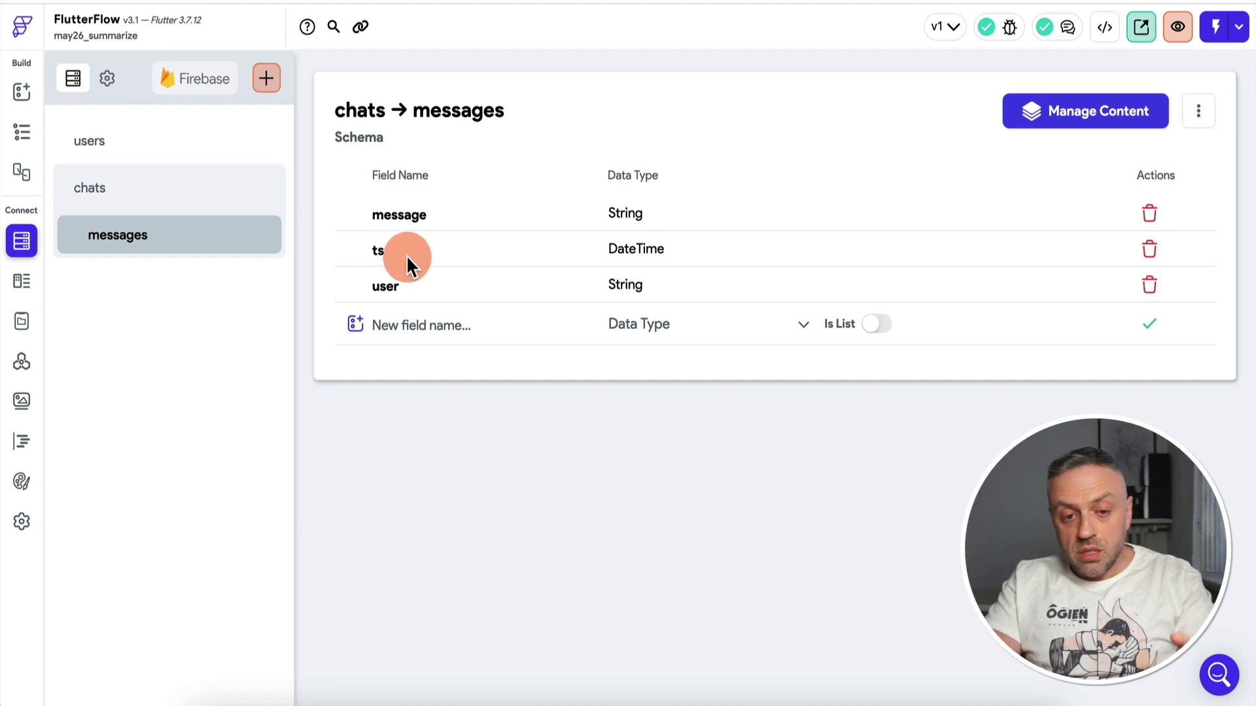
pyautogui.click(190, 195)
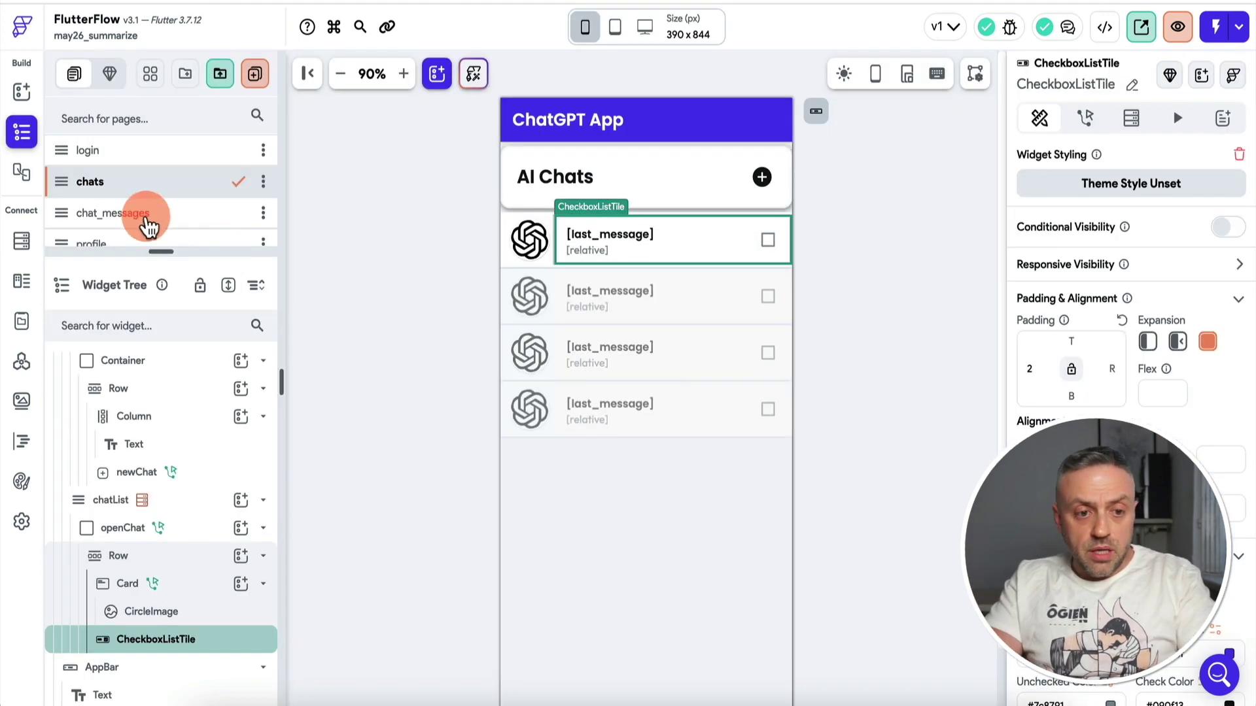
# Check the on-tap action of the Card in the chats page's chat list, and open the chat_messages page.
pyautogui.click(197, 594)
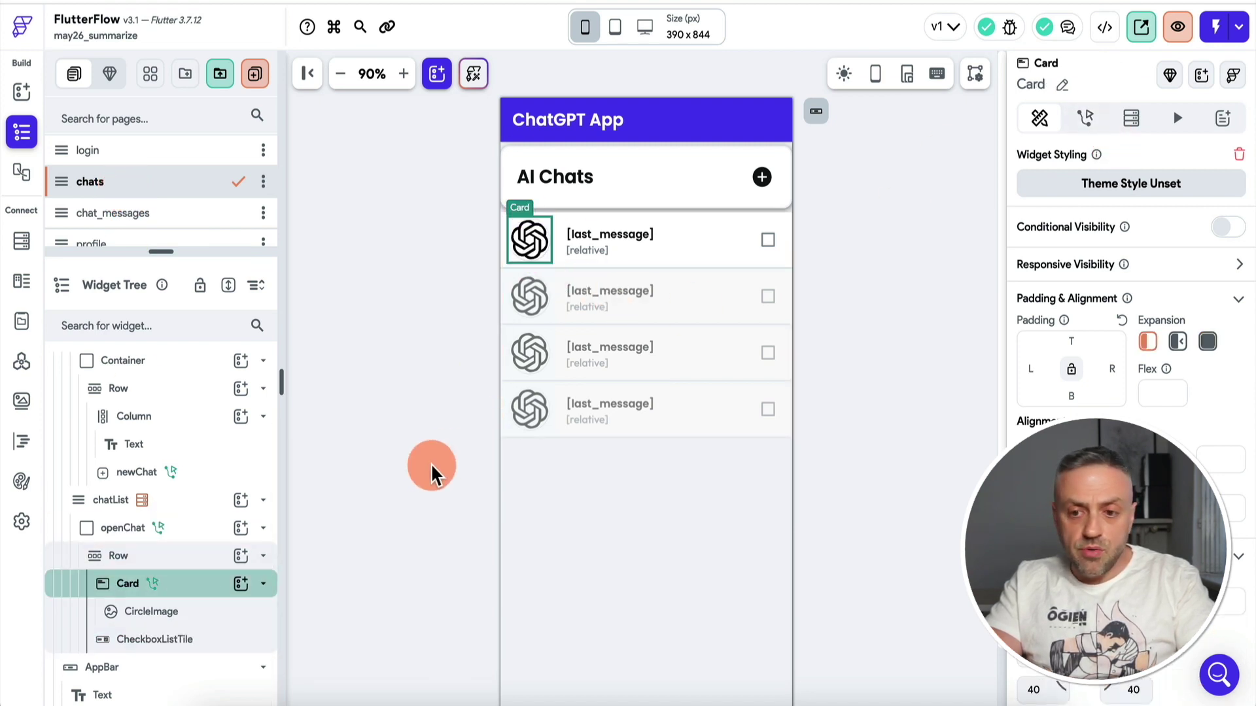
pyautogui.click(1085, 119)
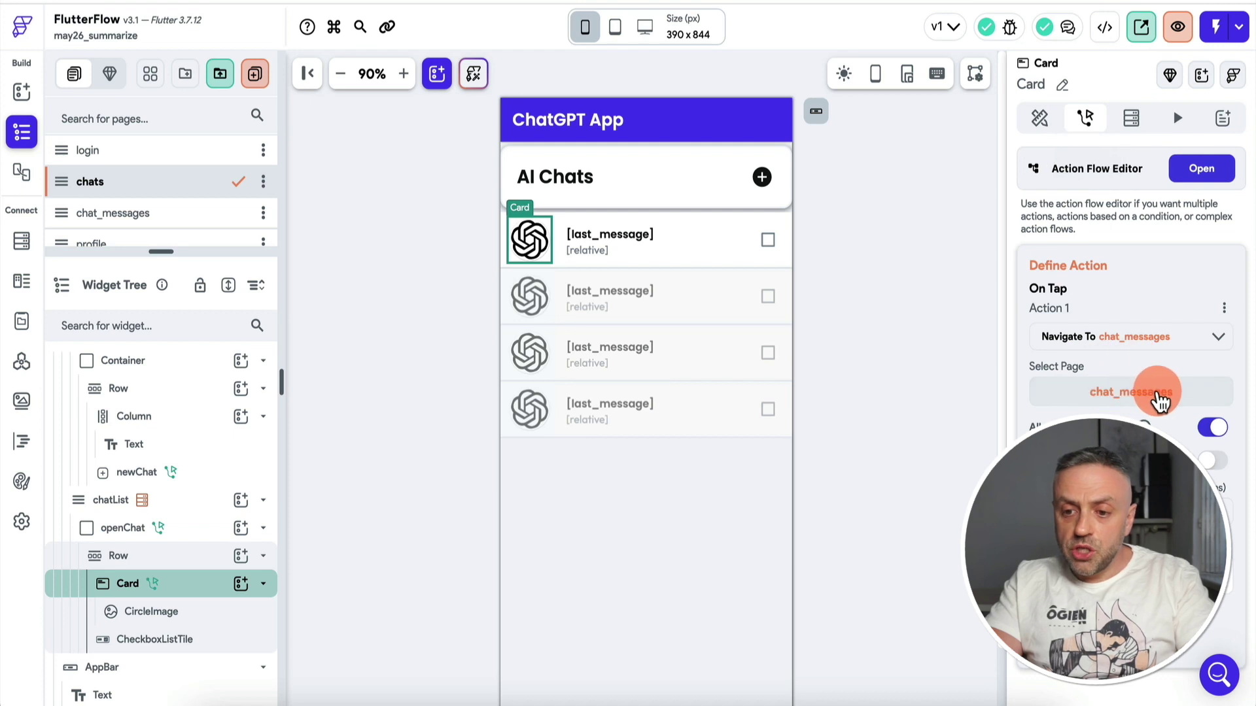
pyautogui.click(158, 227)
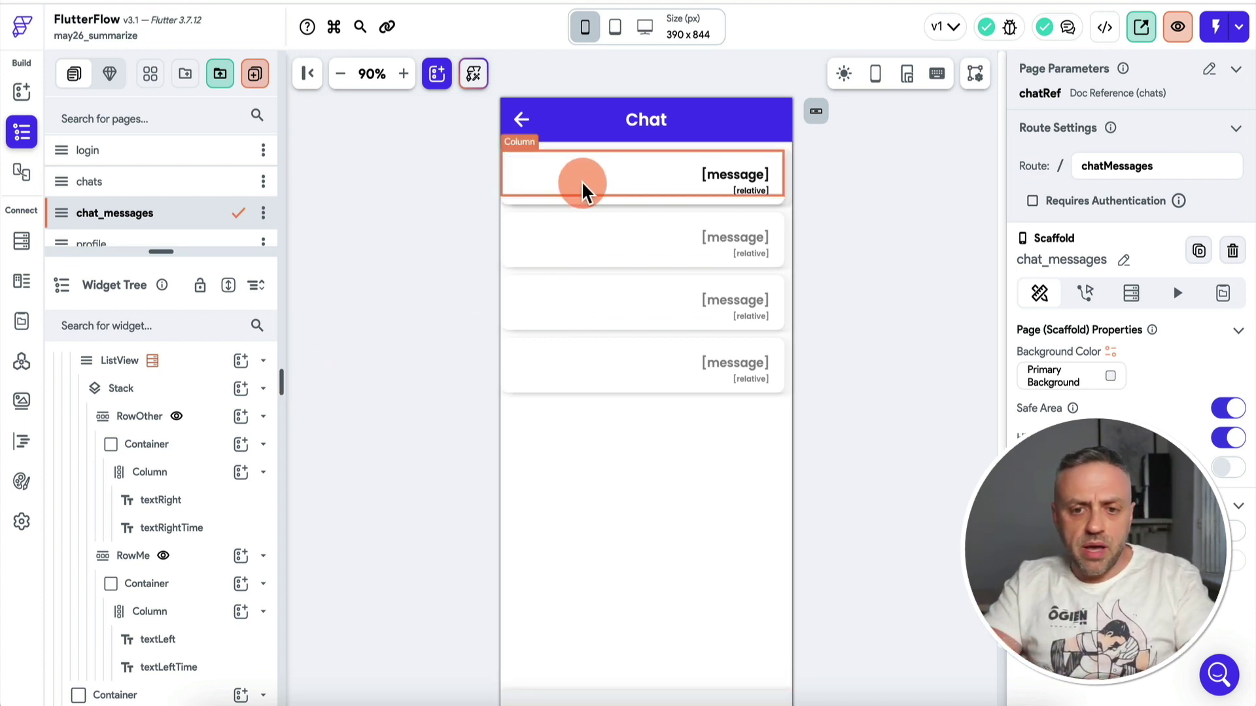
# Examine the Stack holding the message rows in the chat_messages page's ListView.
pyautogui.scroll(1, 183, 411)
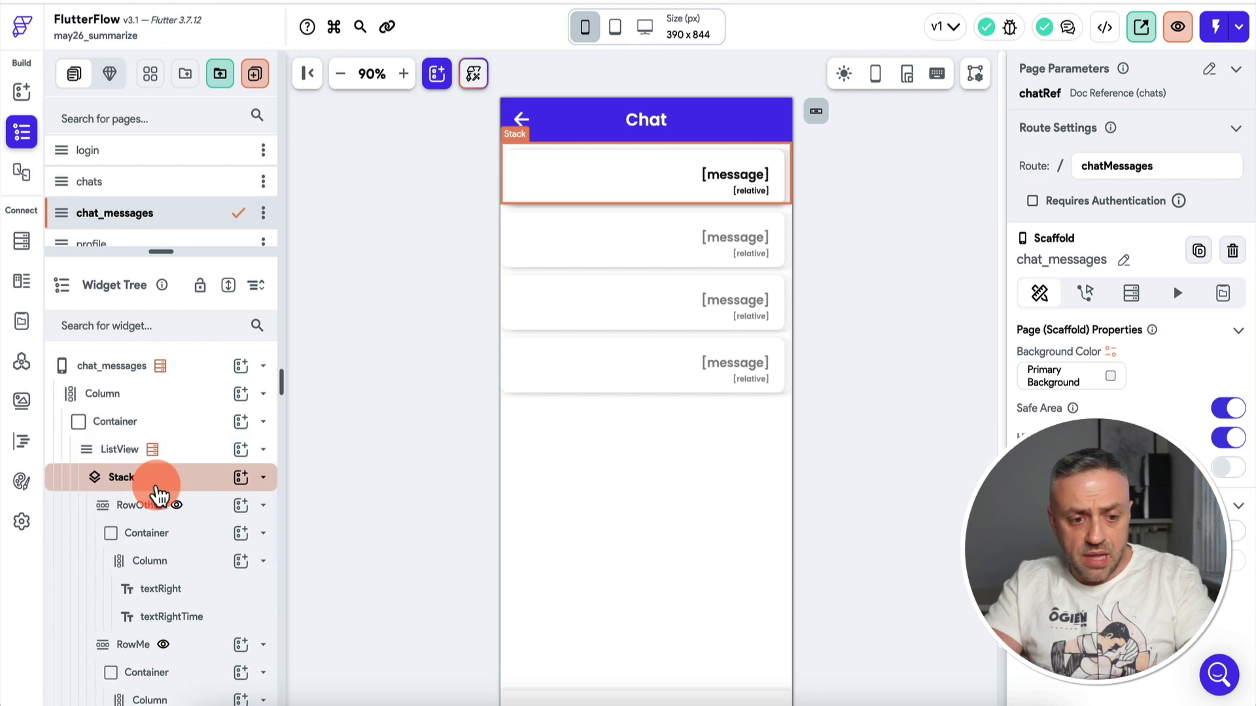
pyautogui.click(157, 478)
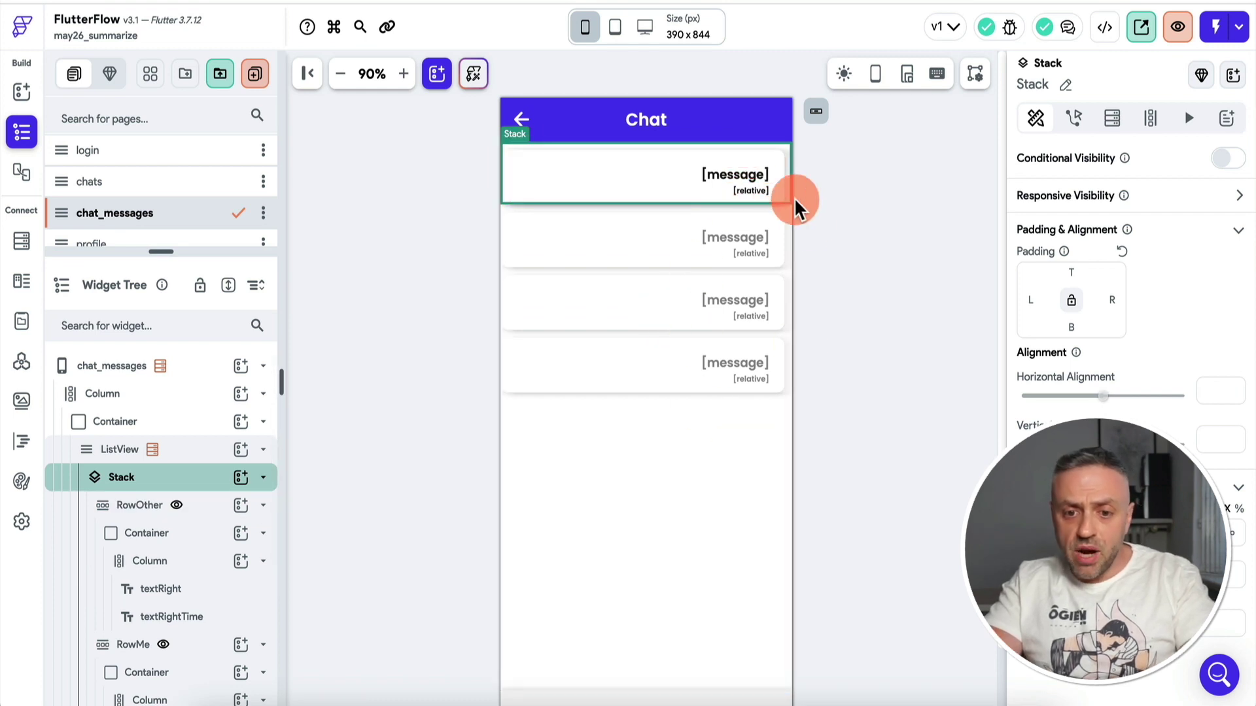
pyautogui.moveTo(639, 205); pyautogui.dragTo(533, 287)
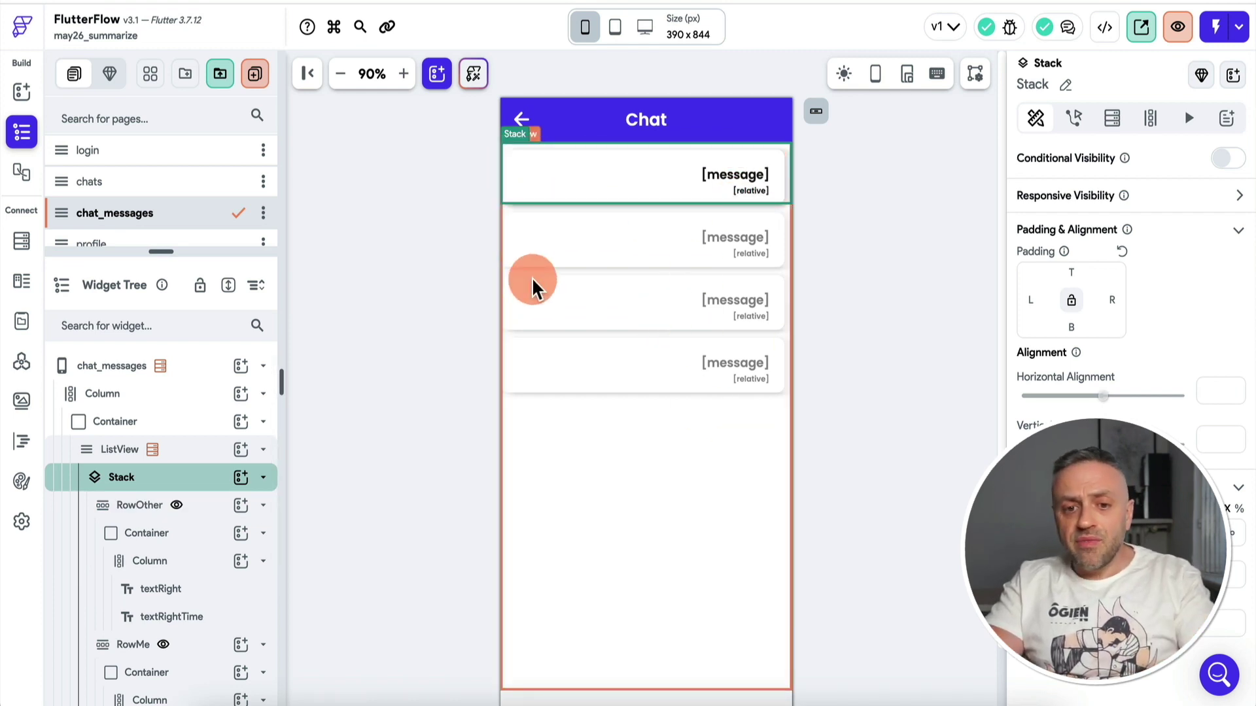
pyautogui.moveTo(549, 194)
pyautogui.mouseDown()
pyautogui.moveTo(523, 196)
pyautogui.moveTo(516, 171)
pyautogui.moveTo(524, 310)
pyautogui.moveTo(620, 280)
pyautogui.moveTo(737, 177)
pyautogui.moveTo(757, 196)
pyautogui.mouseUp()
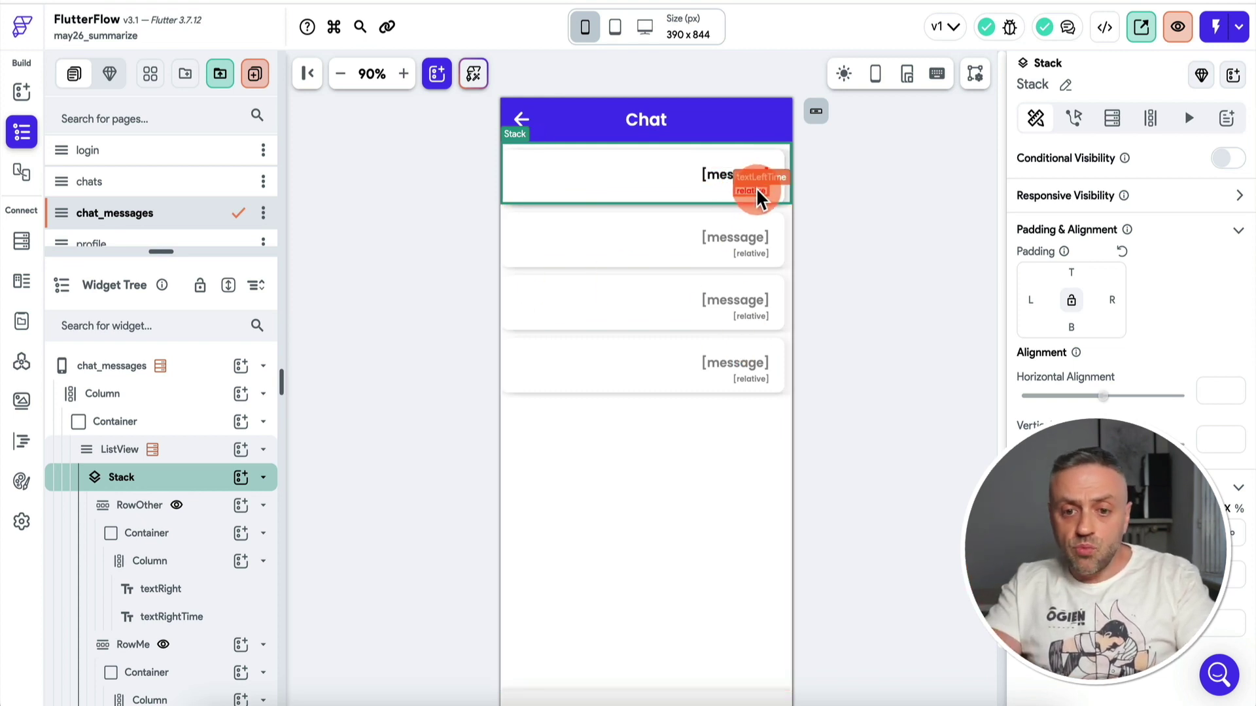
pyautogui.click(421, 325)
# Open the action flow of the SEND button on the chat_messages page.
pyautogui.scroll(-2, 421, 327)
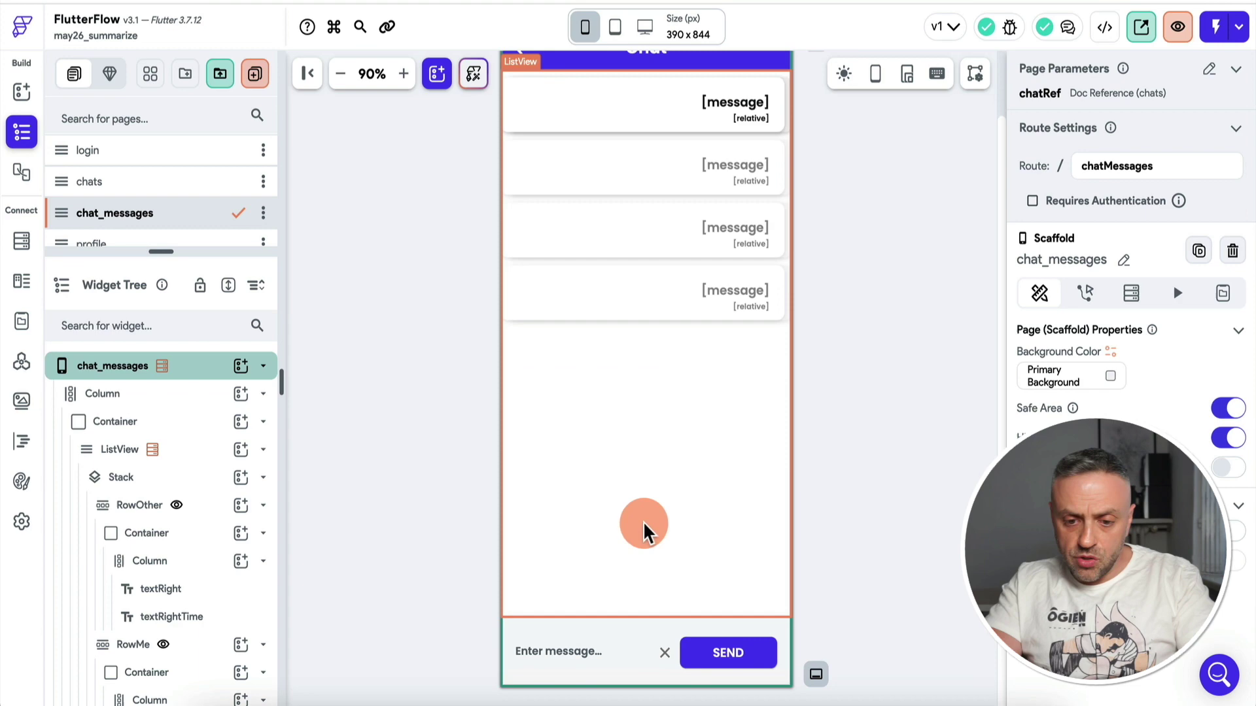
pyautogui.click(731, 657)
pyautogui.click(849, 574)
pyautogui.click(706, 665)
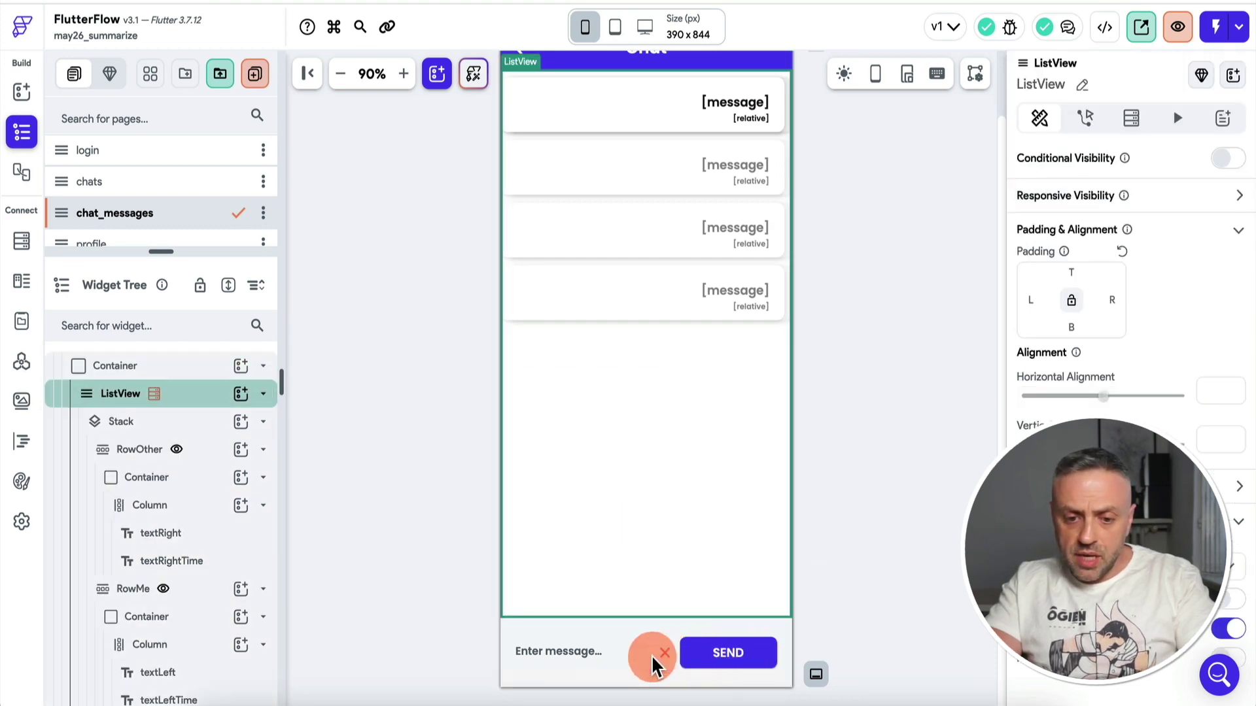
pyautogui.click(728, 653)
pyautogui.click(1226, 171)
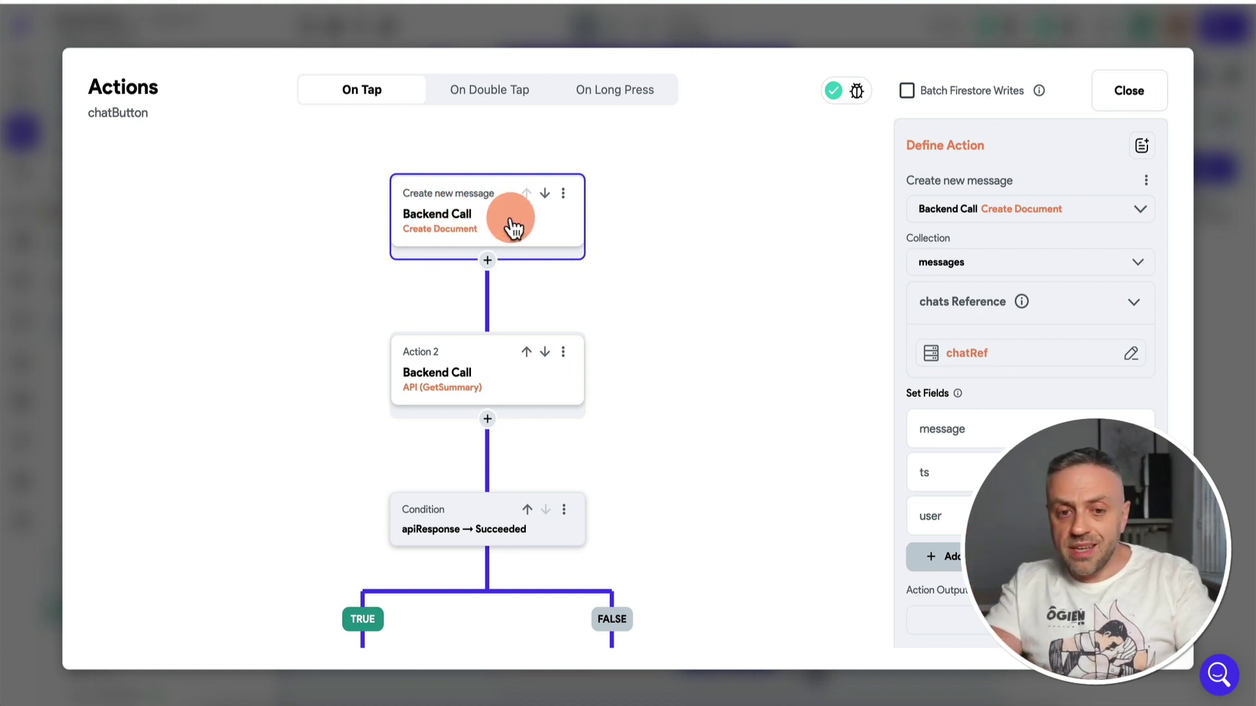
# Inspect the url variable of the GetSummary API action and the apiResponse condition that follows it.
pyautogui.click(471, 386)
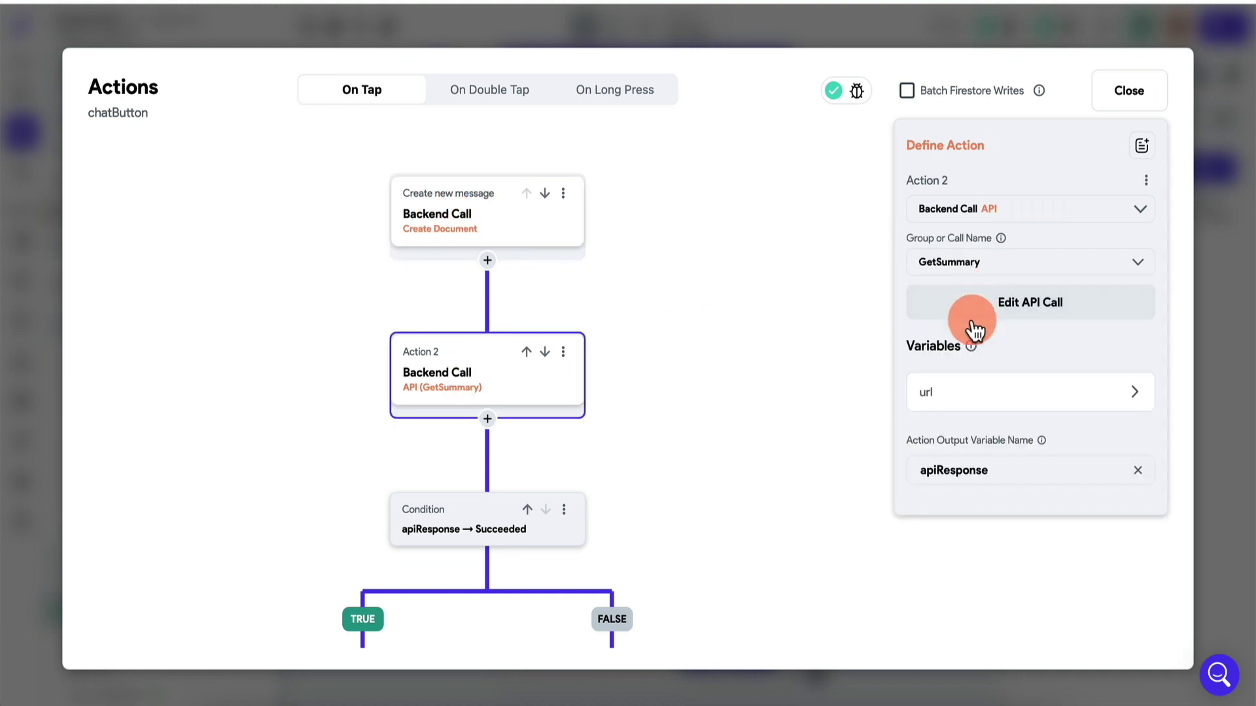
pyautogui.click(977, 400)
pyautogui.moveTo(676, 449); pyautogui.dragTo(717, 196)
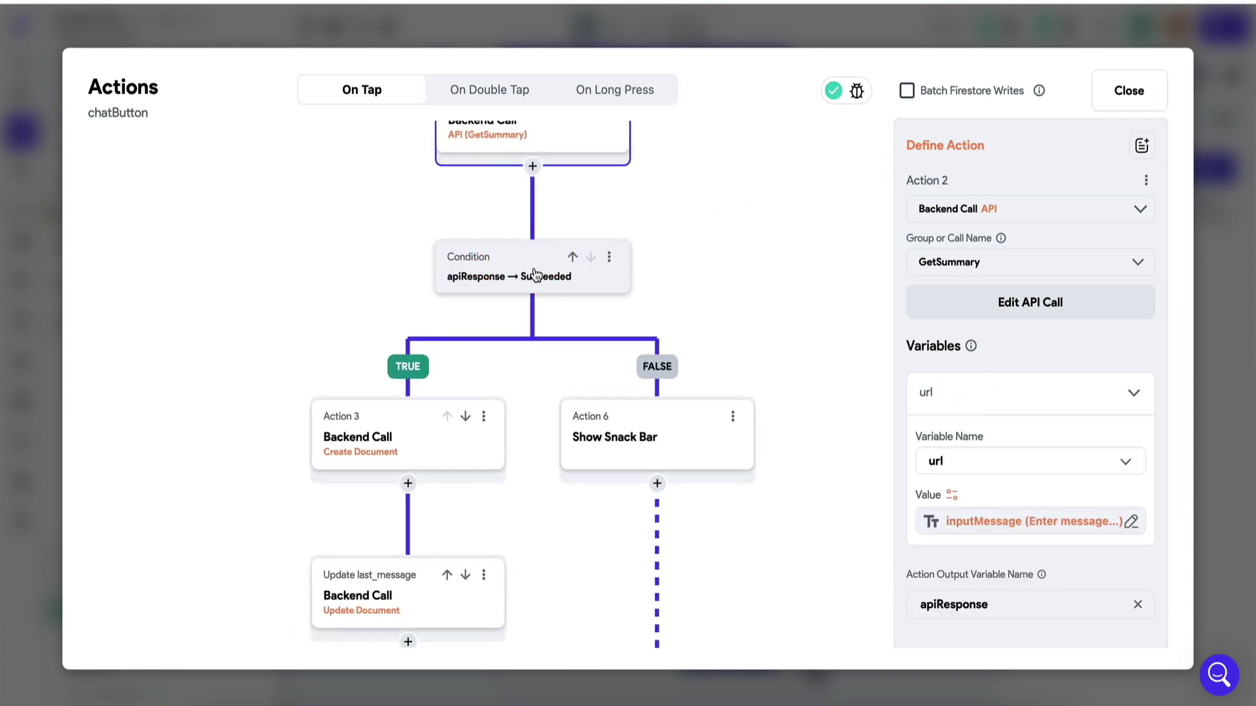
# Inspect the user field set by the Create Document action in the condition's TRUE branch.
pyautogui.click(385, 435)
pyautogui.moveTo(250, 462); pyautogui.dragTo(222, 330)
pyautogui.click(367, 306)
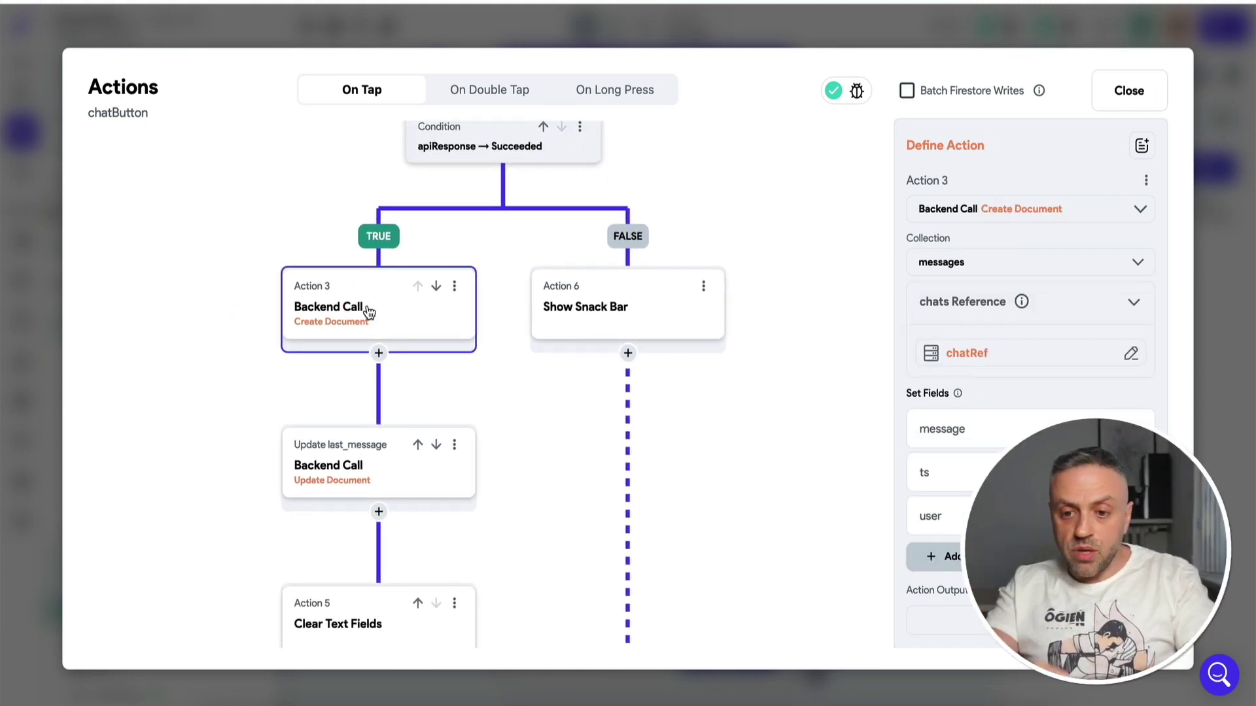
pyautogui.click(956, 516)
pyautogui.scroll(-3, 981, 457)
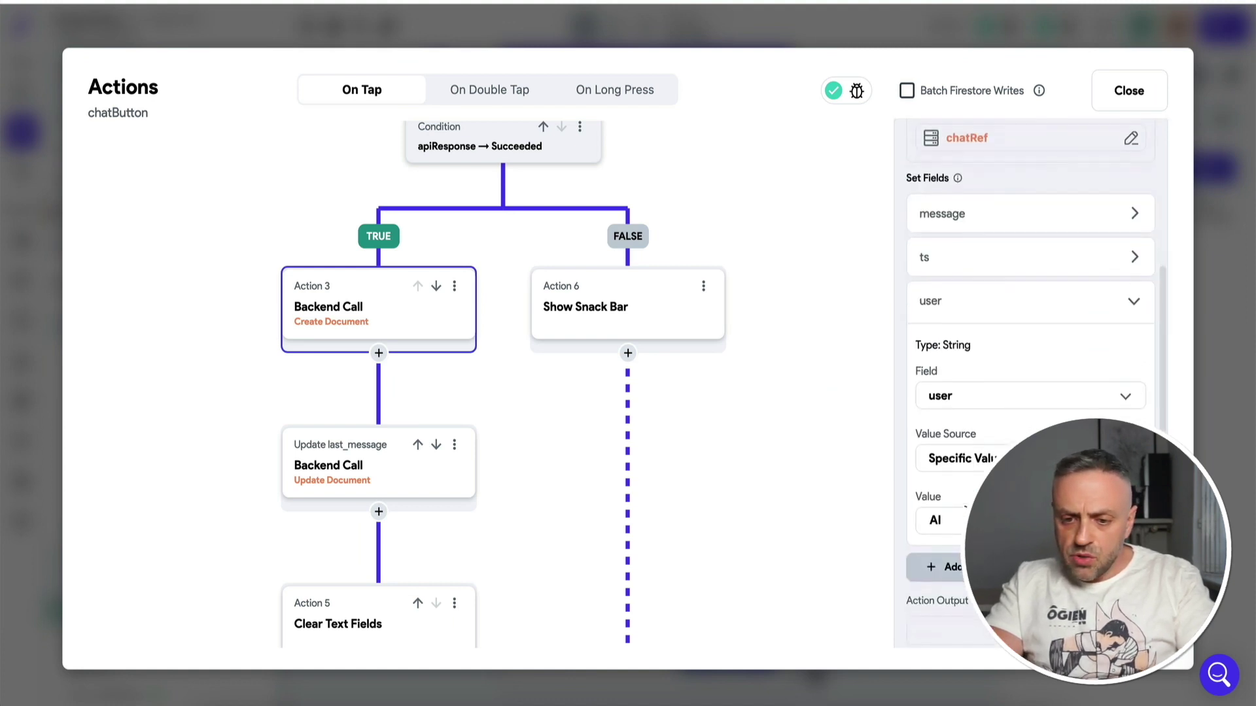
pyautogui.click(952, 521)
# Inspect the summary variable behind the message field of the Create Document action, leaving it unchanged.
pyautogui.click(974, 217)
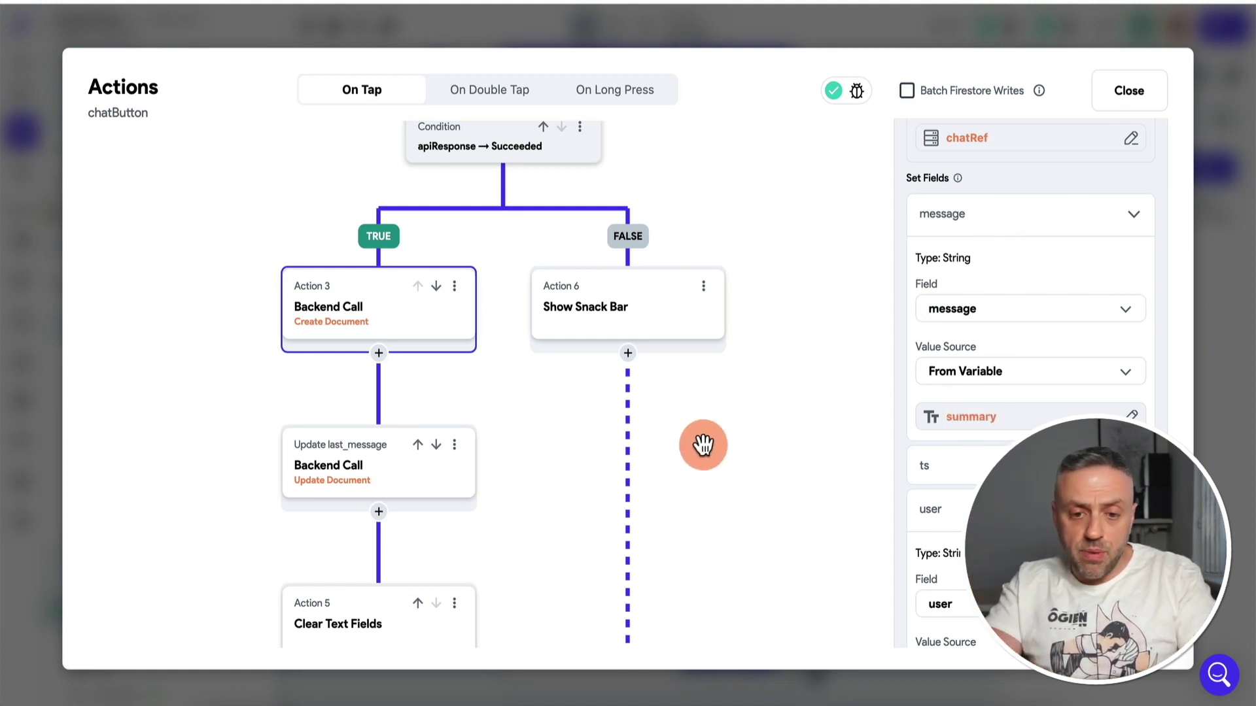
pyautogui.scroll(-4, 723, 329)
pyautogui.click(994, 422)
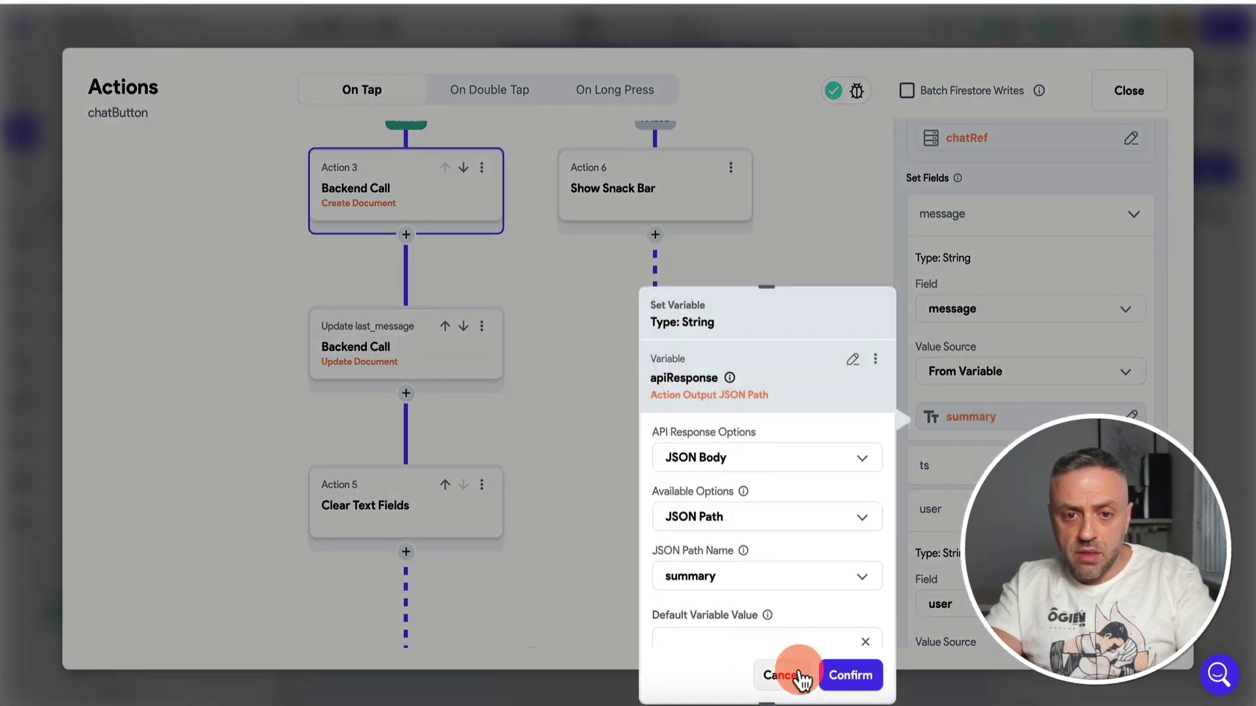
pyautogui.click(785, 675)
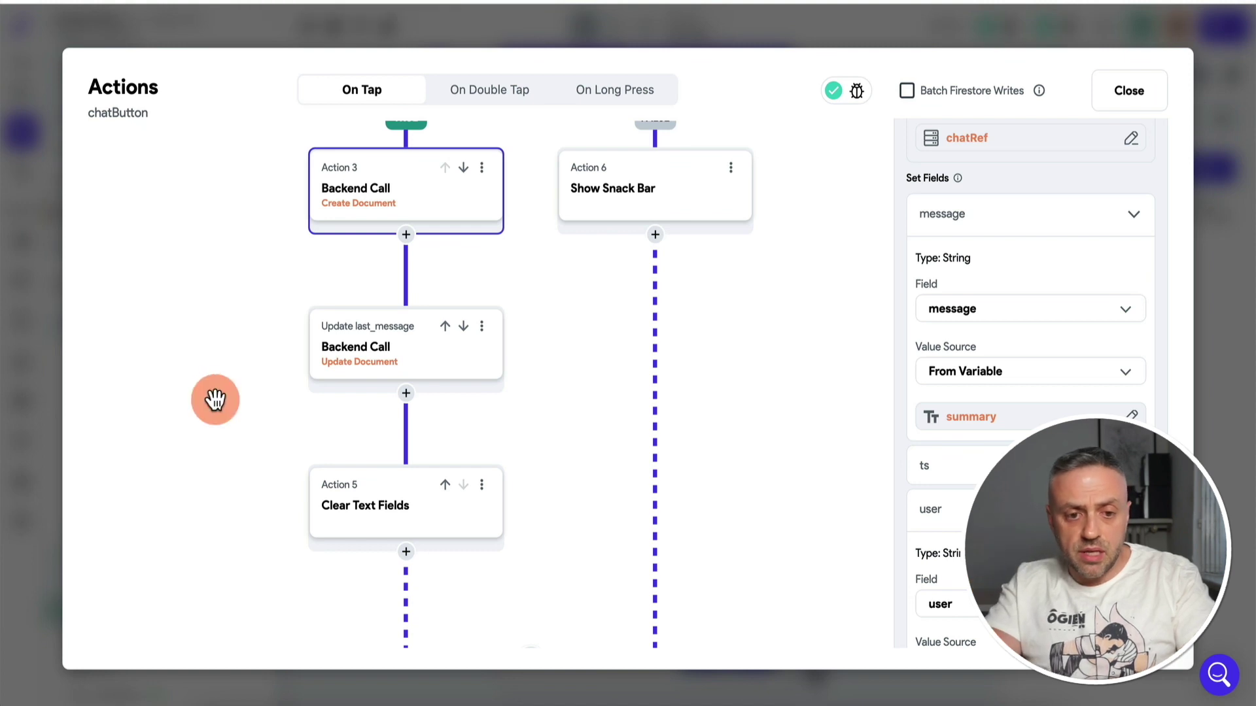
# Review the fields of the Update last_message action and the Clear Text Fields action, and close the action flow.
pyautogui.click(355, 362)
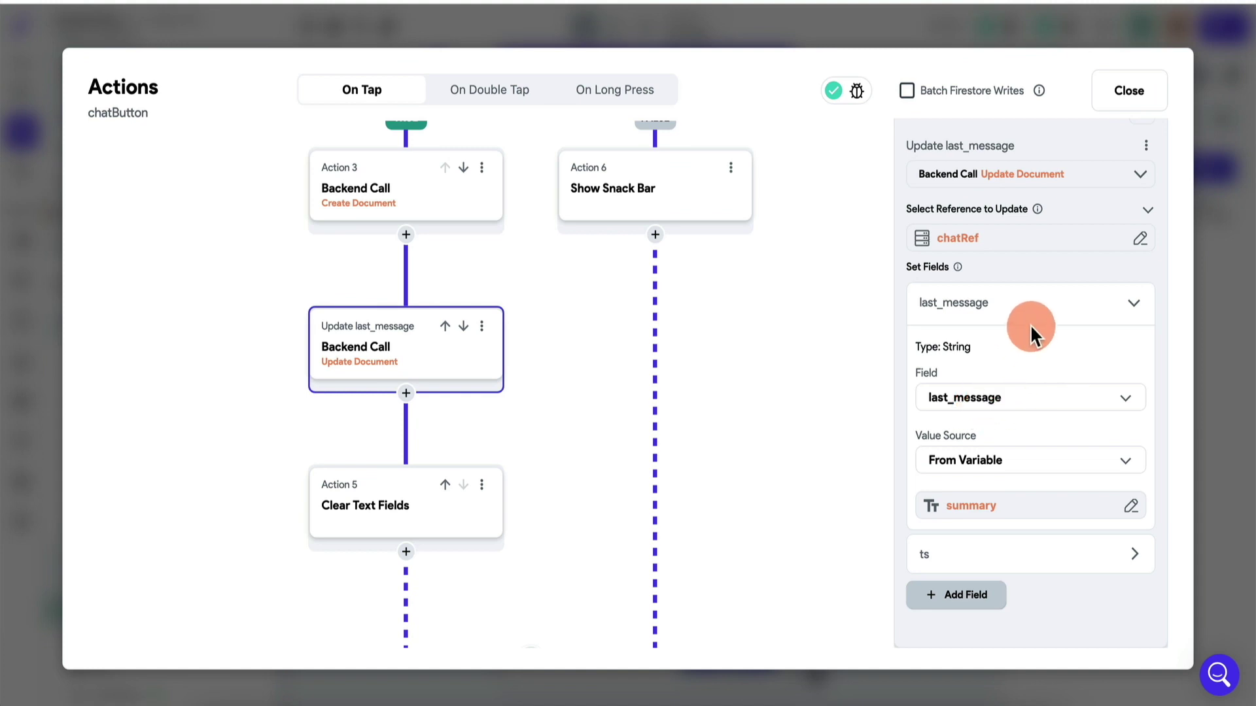
pyautogui.click(951, 567)
pyautogui.scroll(-3, 929, 560)
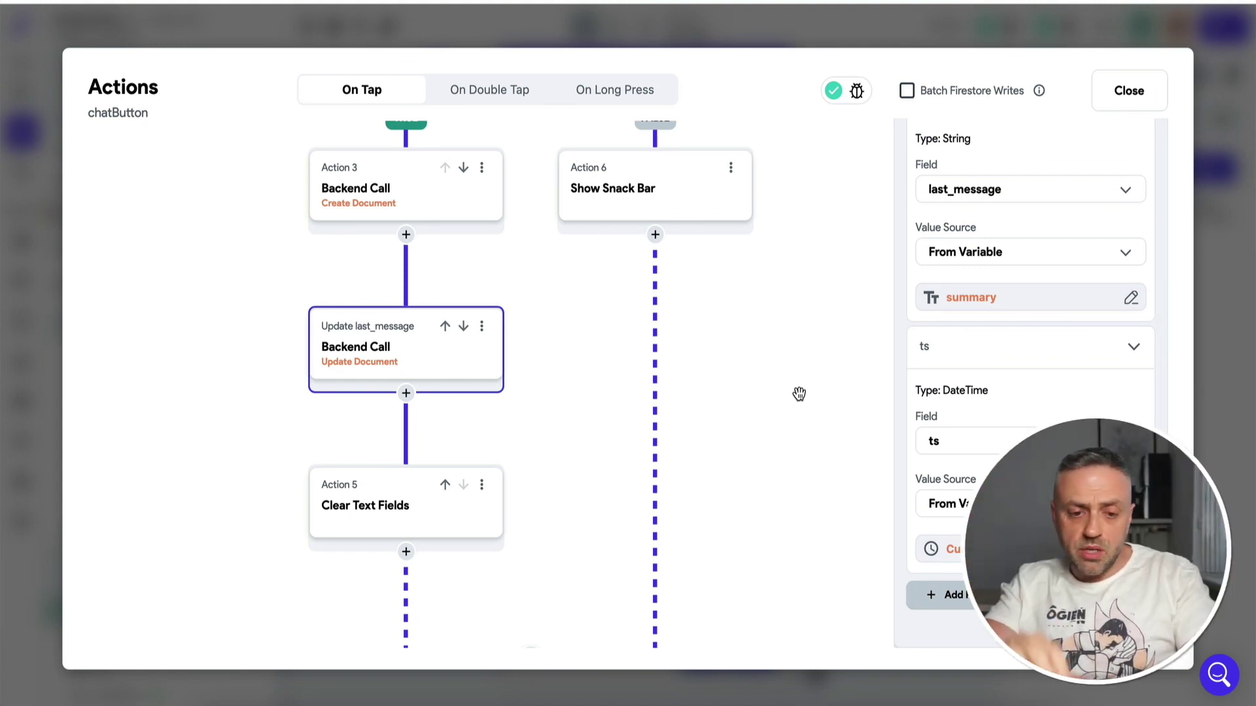
pyautogui.click(363, 515)
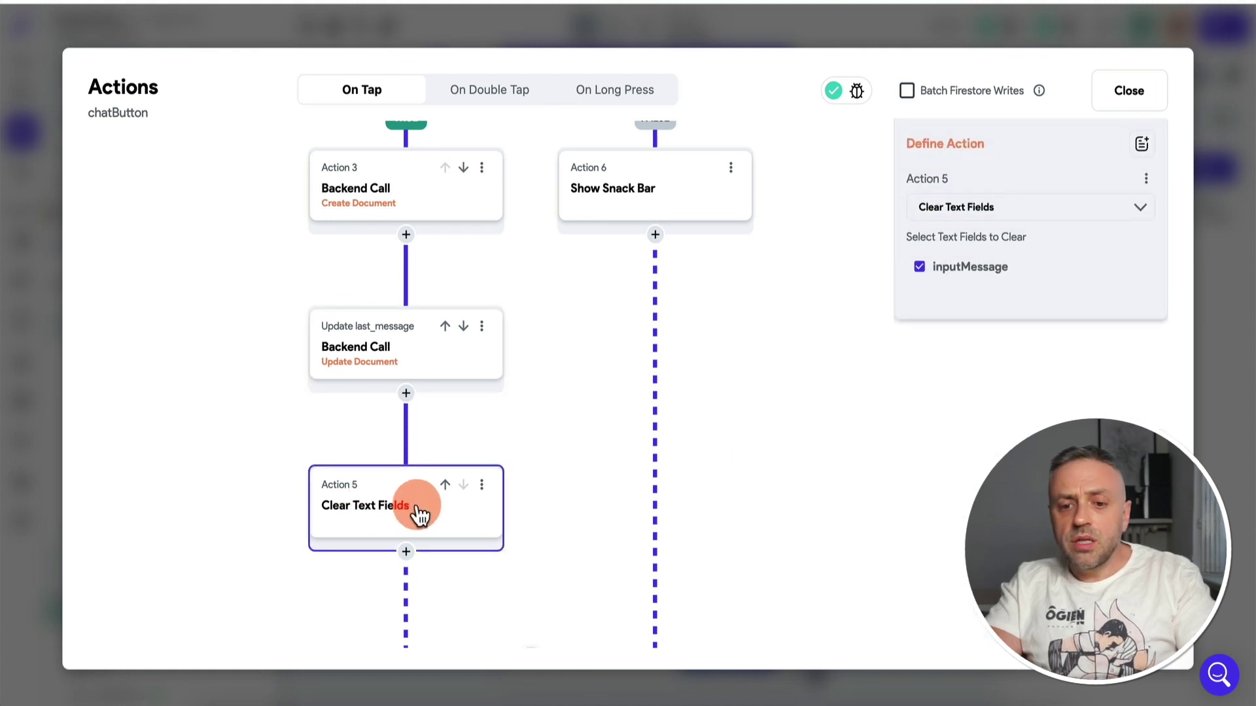
pyautogui.click(1210, 366)
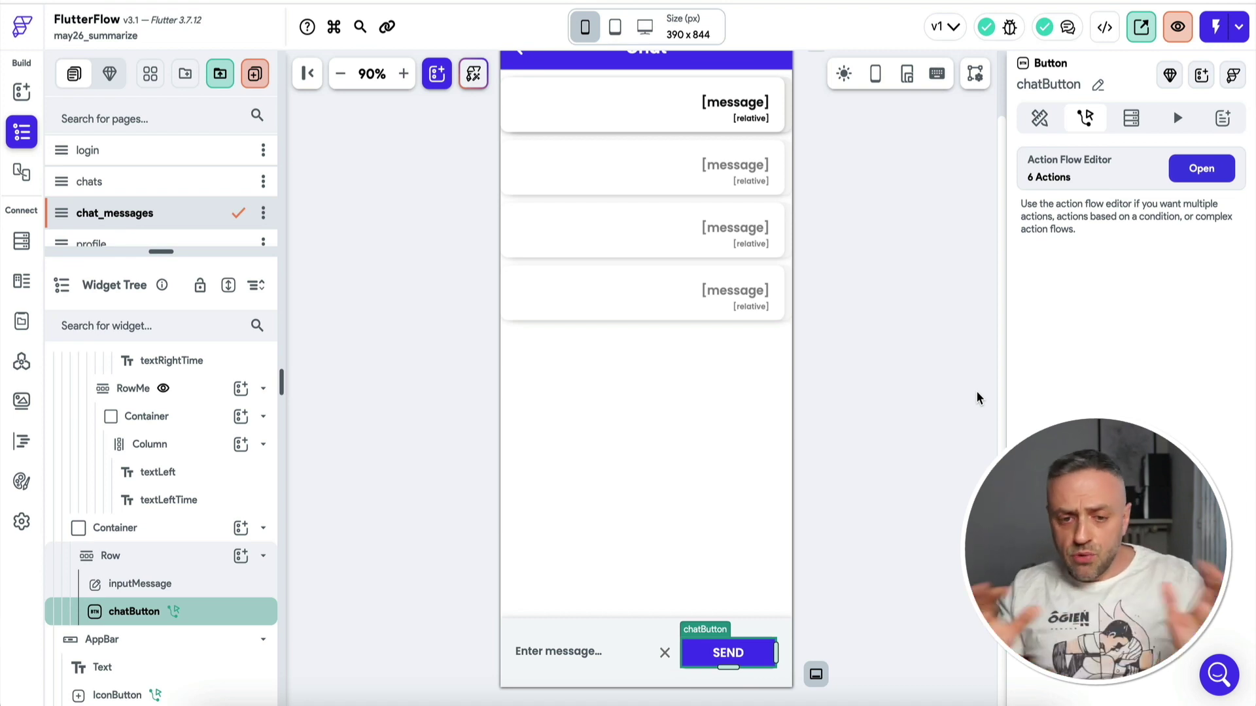
# Switch to the Summarize Flow scenario in Make and view its blueprint export and import options.
pyautogui.click(700, 280)
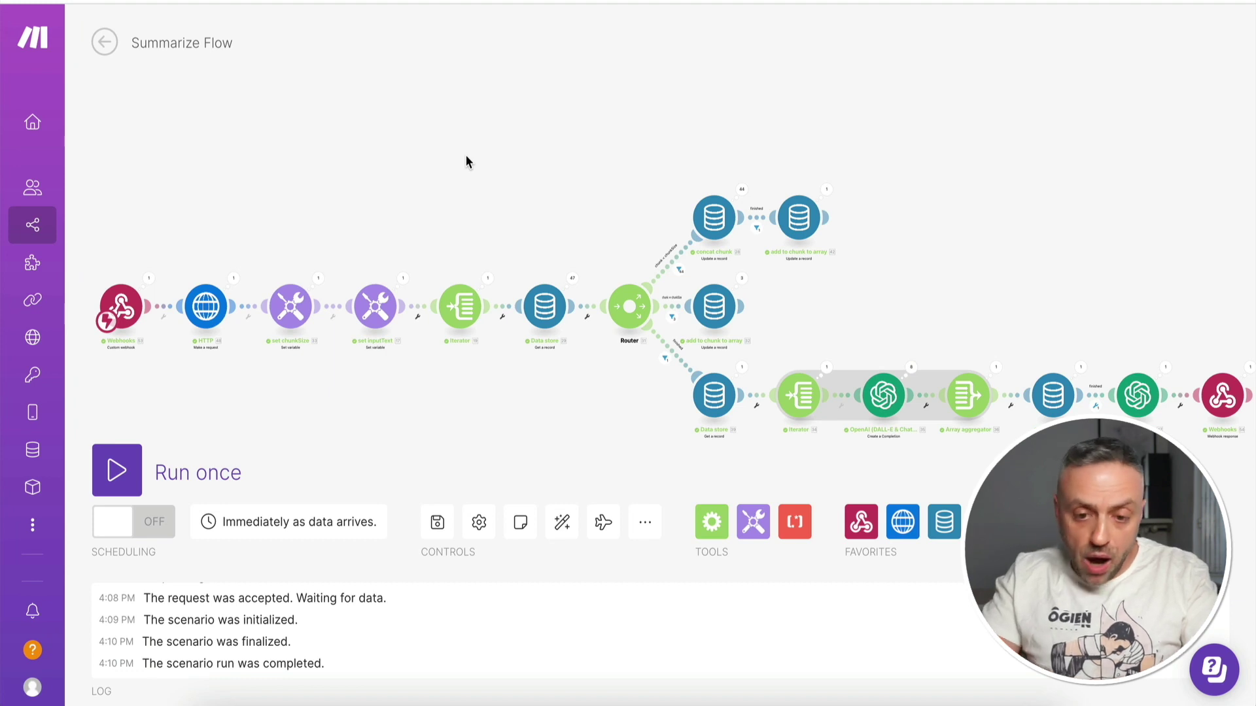
pyautogui.scroll(-1, 518, 175)
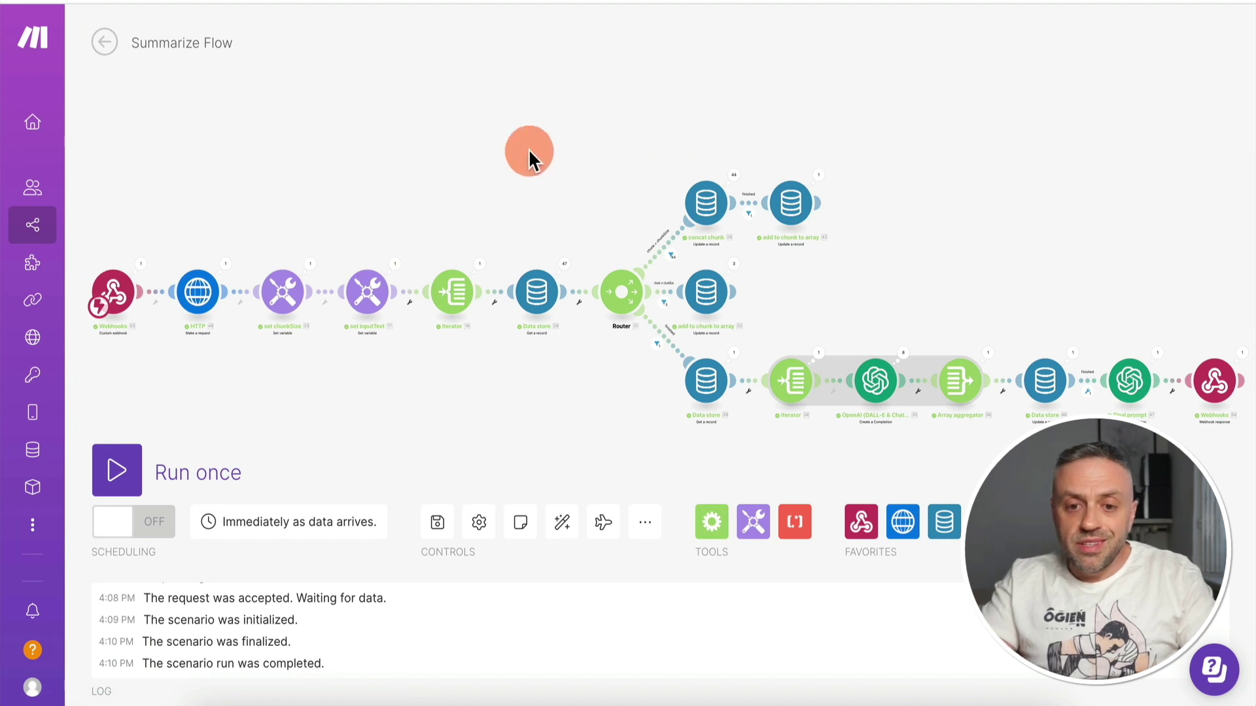
pyautogui.click(645, 521)
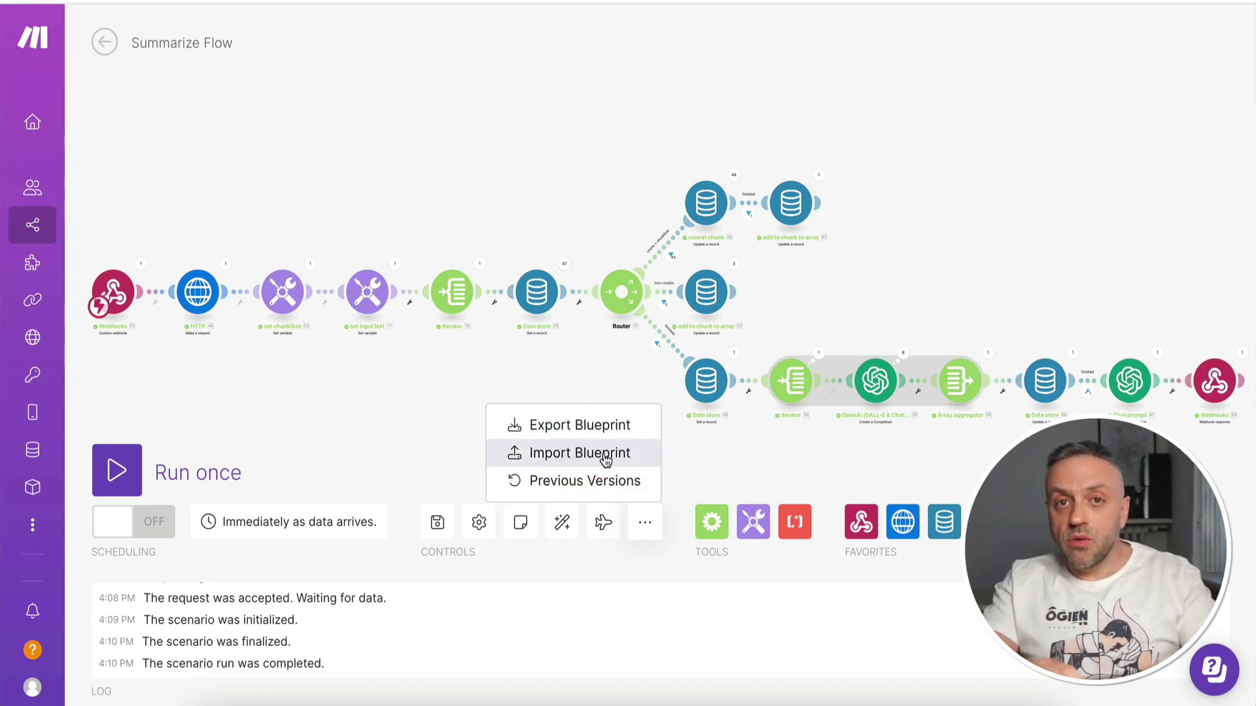
pyautogui.click(542, 368)
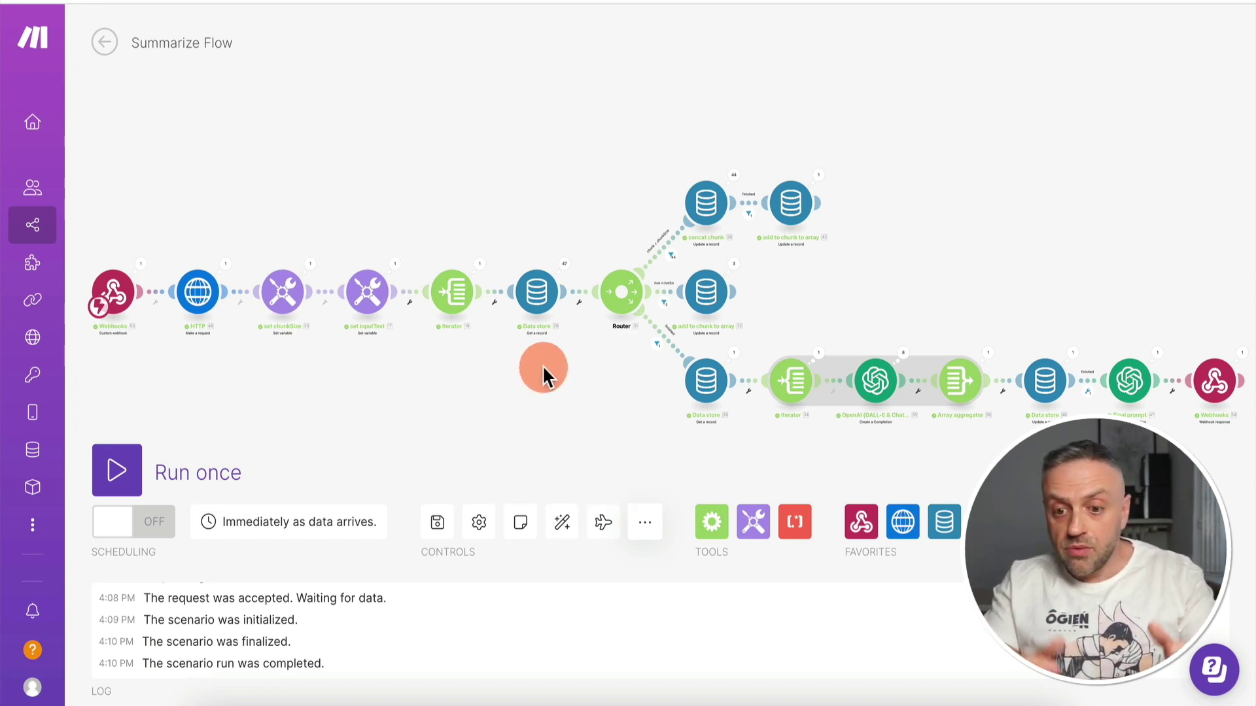